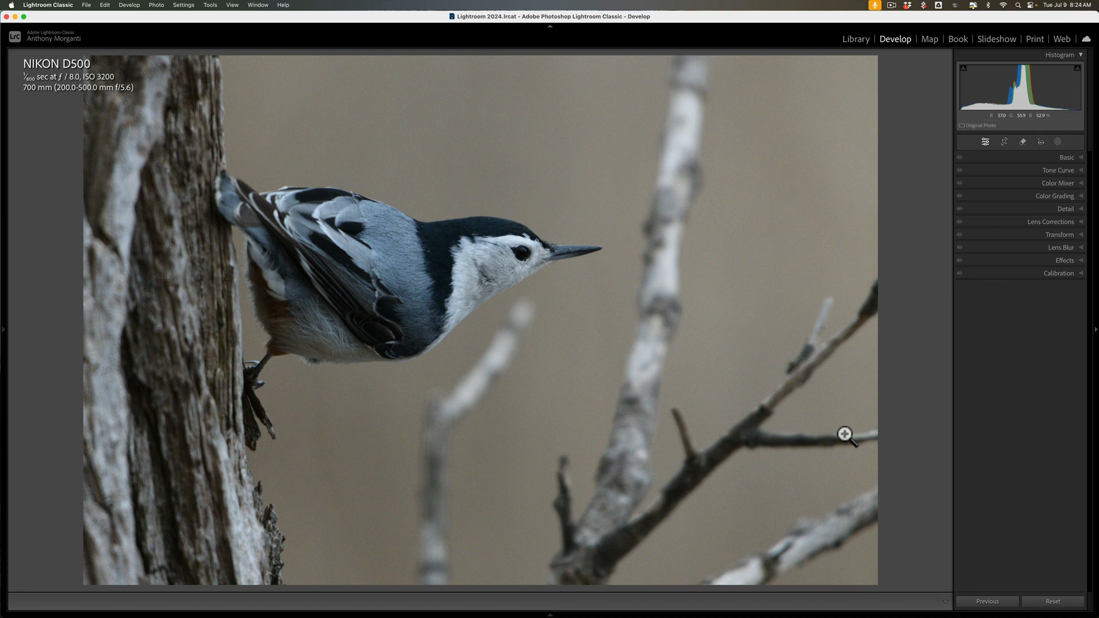
Inspect the noise around the bird's head up close and open the AI Denoise preview for the photo
left_click(568, 223)
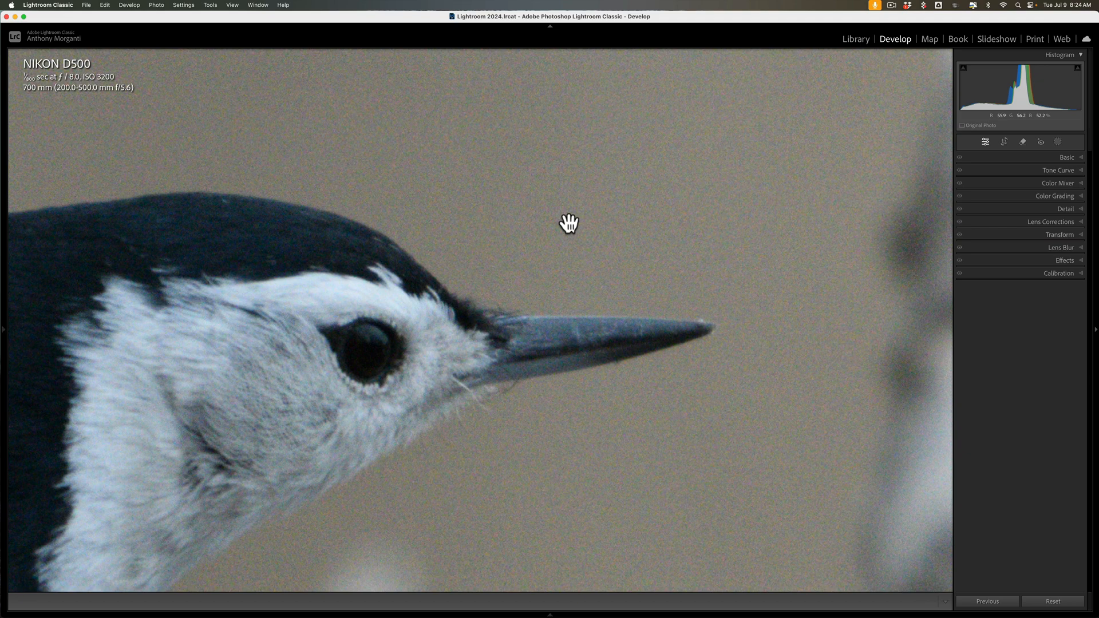
left_click(560, 234)
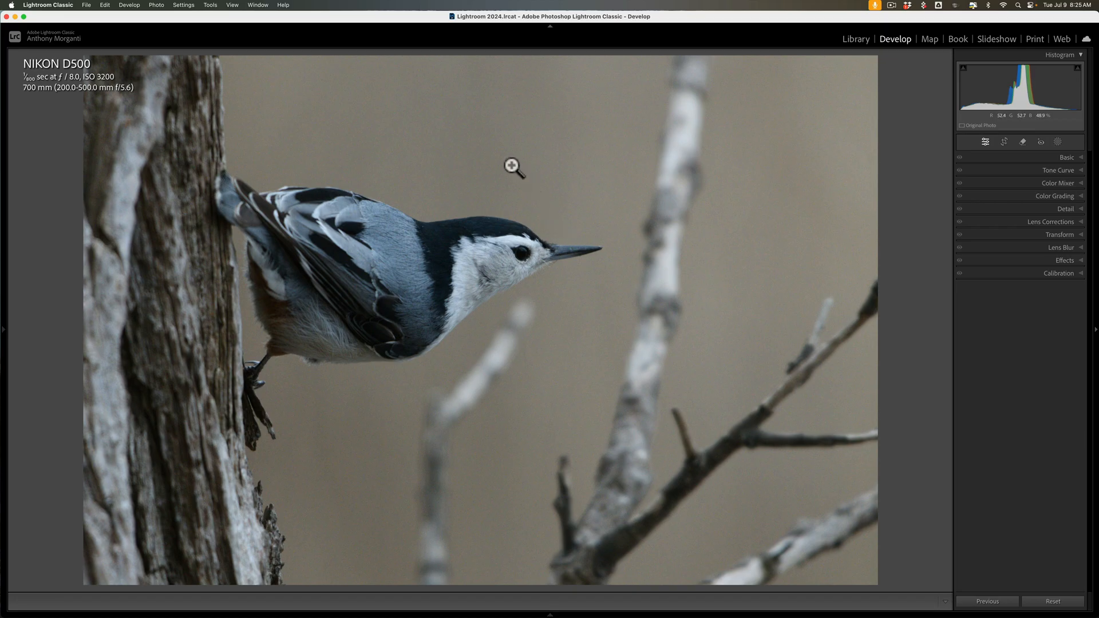
left_click(1058, 602)
left_click(1062, 208)
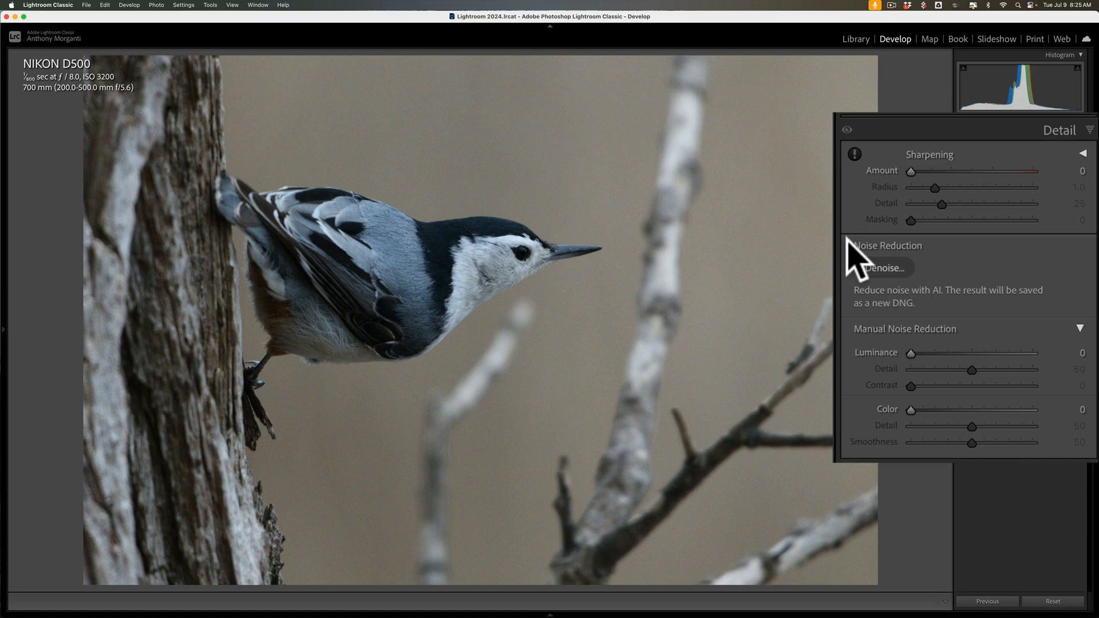
left_click(884, 268)
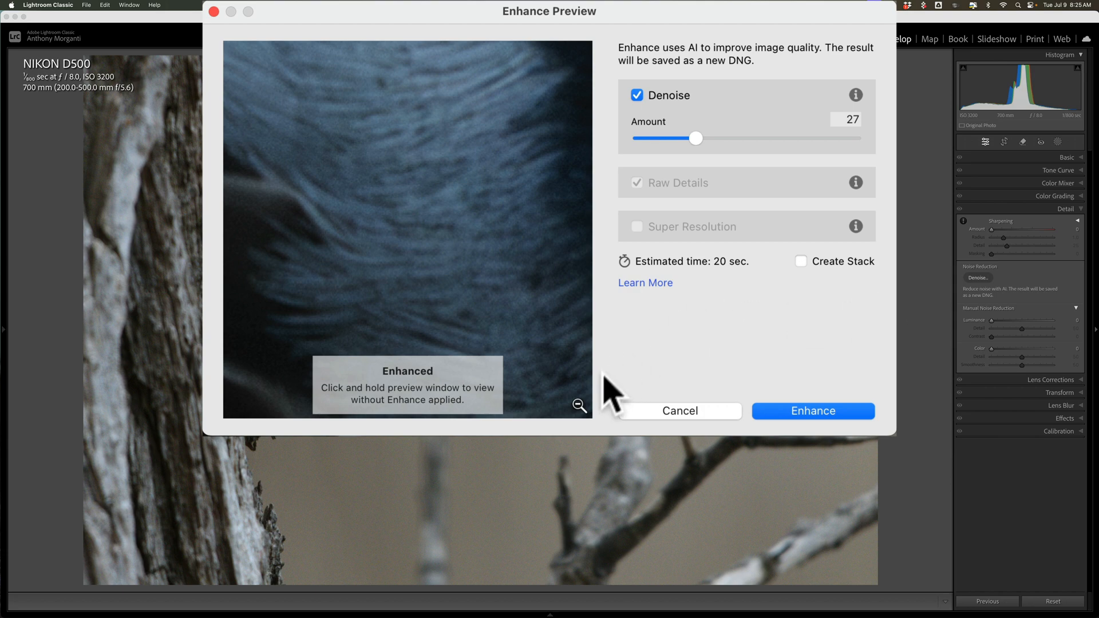
Centre the Enhance preview on the bird's eye and the base of its beak
left_click(578, 404)
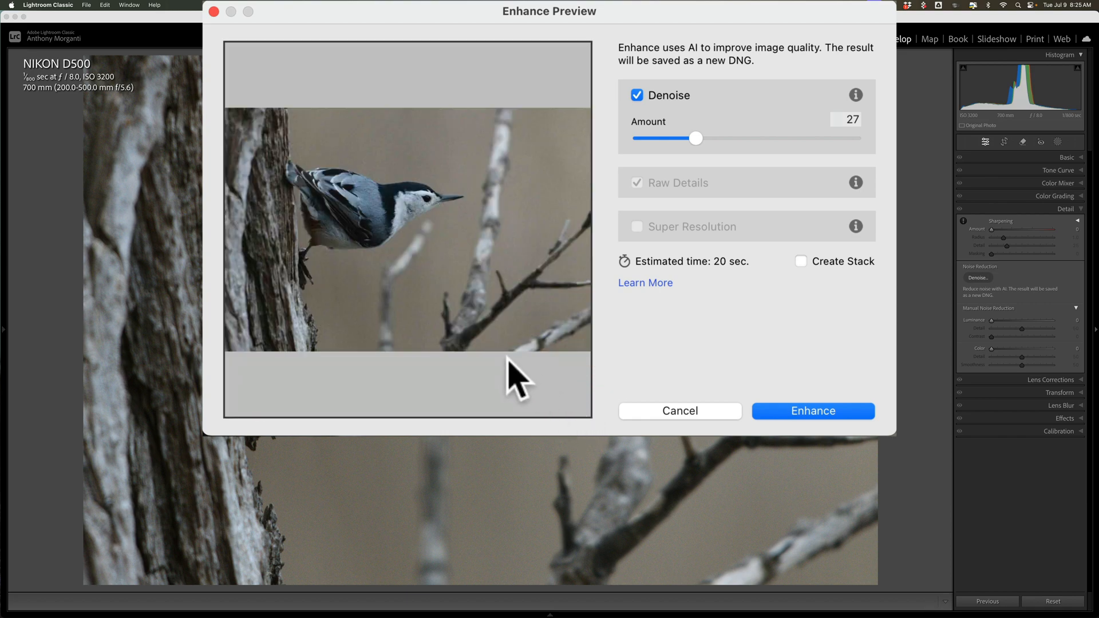
left_click(439, 207)
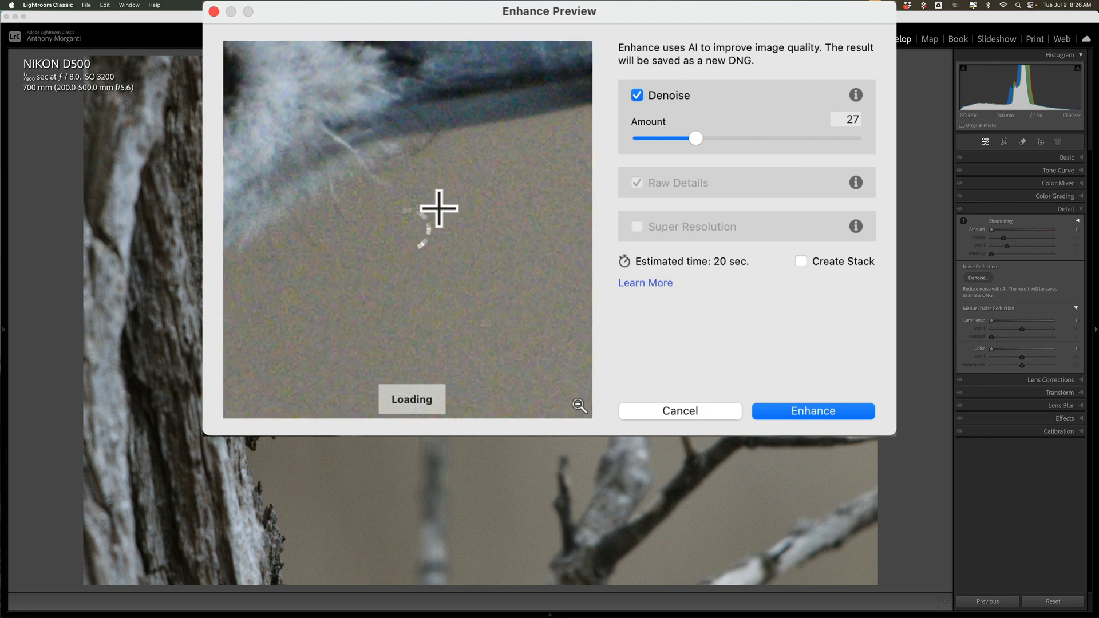
left_click_drag(437, 210, 534, 266)
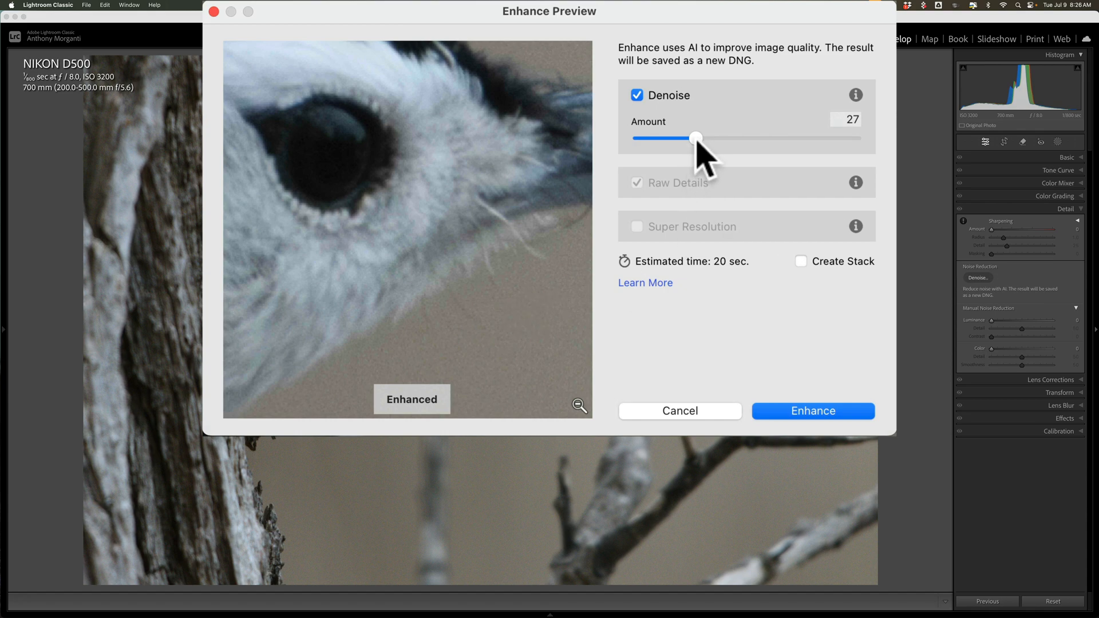
Try a Denoise amount of 50 and compare the bird's head with and without the enhancement
left_click_drag(696, 139, 744, 150)
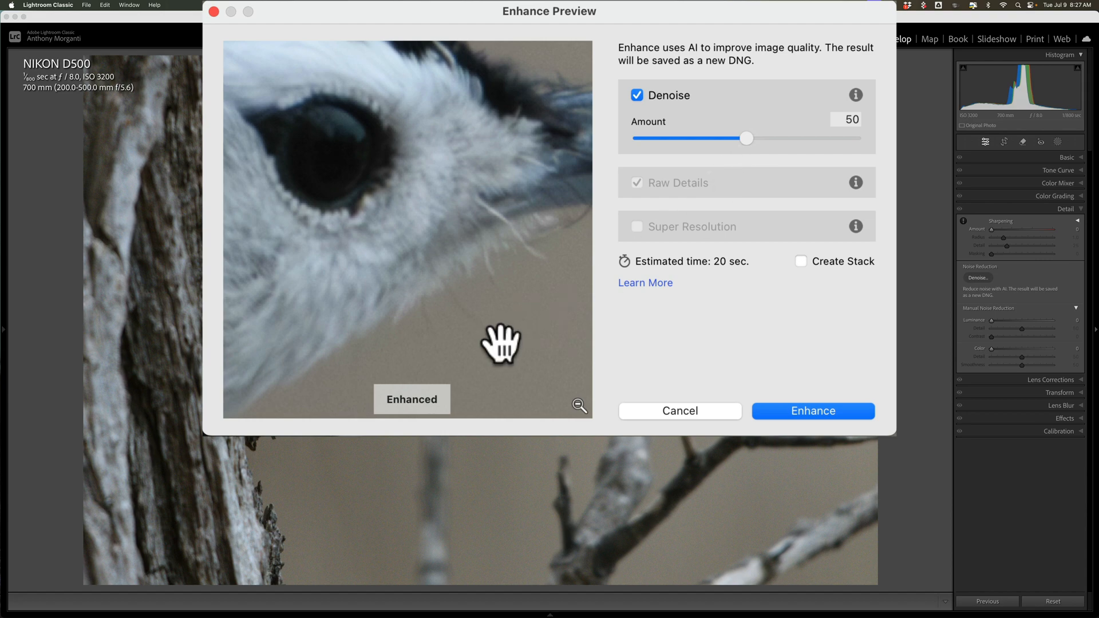
left_click_drag(503, 179, 454, 350)
left_click_drag(367, 240, 503, 164)
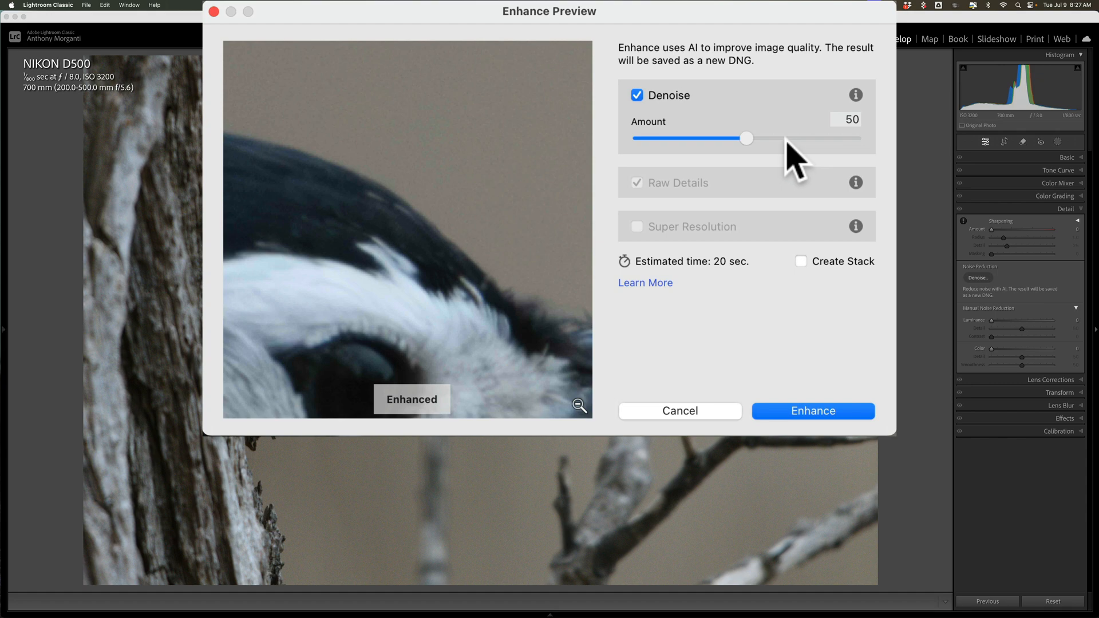
left_click_drag(467, 250, 465, 172)
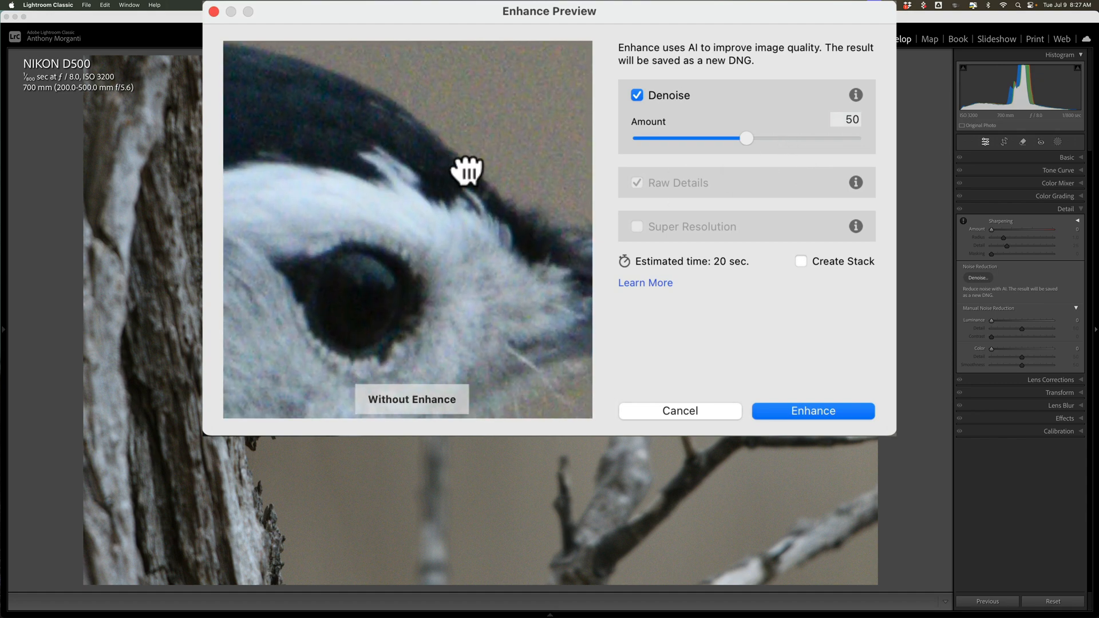
Try Denoise amounts of 75 and 57, checking the background above the bird's head
left_click_drag(734, 138, 798, 143)
left_click(799, 143)
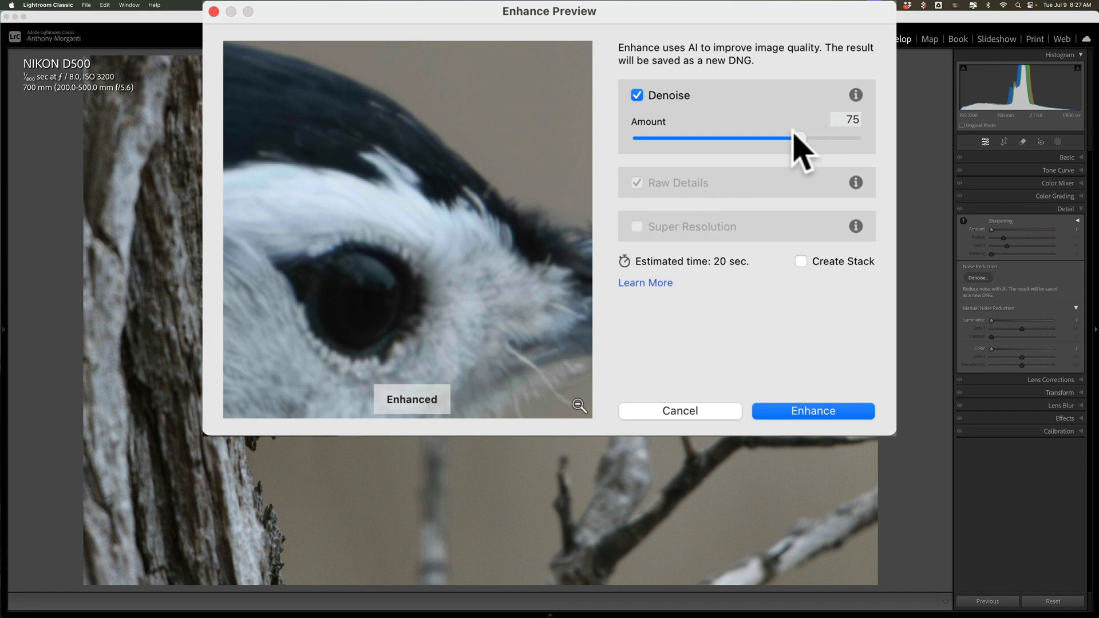
left_click_drag(797, 132, 758, 139)
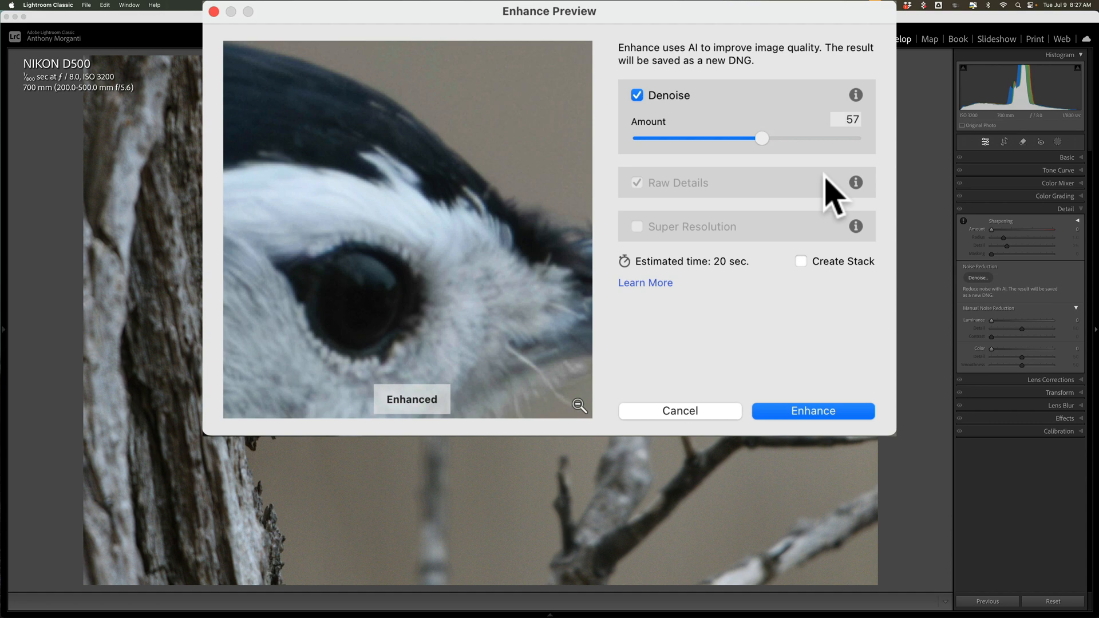
left_click_drag(412, 135, 422, 338)
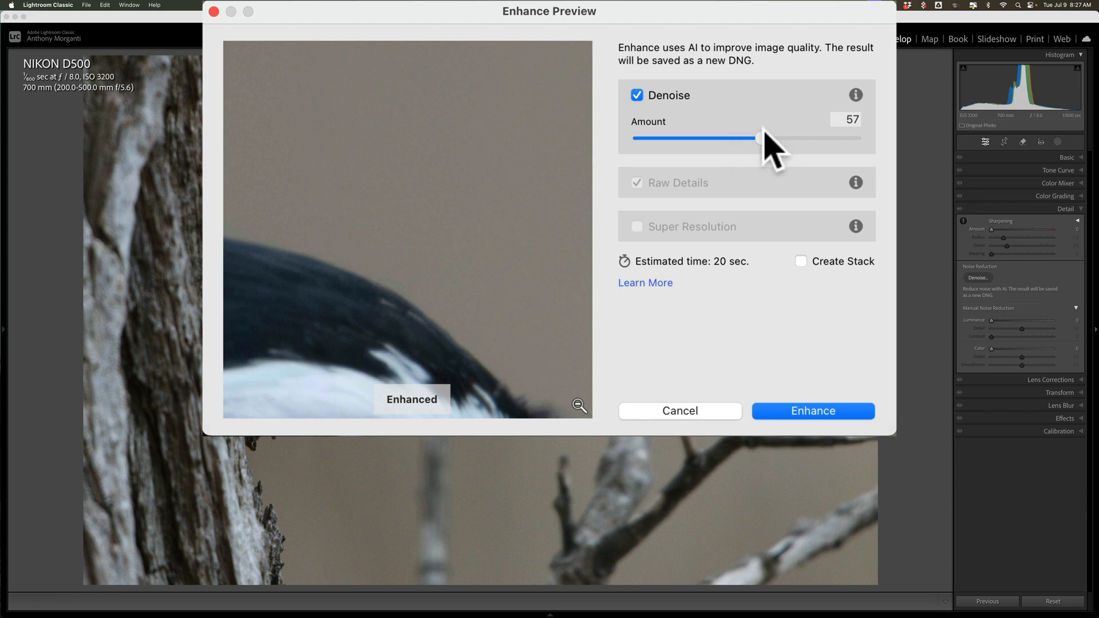
Set the Denoise amount to 60, check the eye detail and create the enhanced DNG
left_click_drag(763, 137, 766, 138)
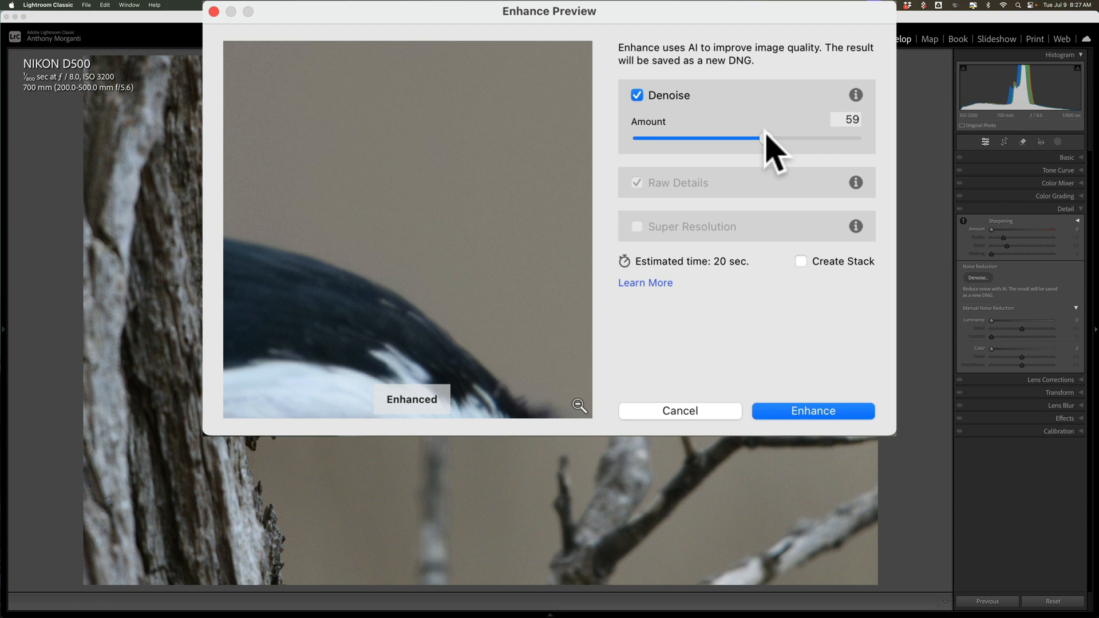
left_click_drag(766, 135, 768, 137)
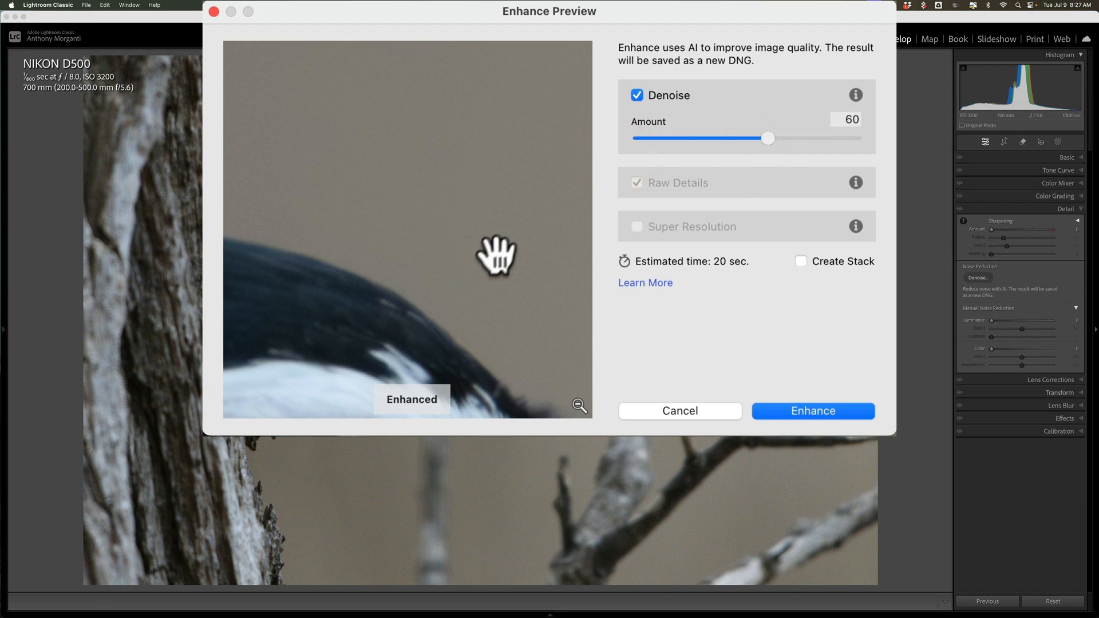
left_click_drag(491, 265, 491, 79)
left_click_drag(455, 225, 469, 183)
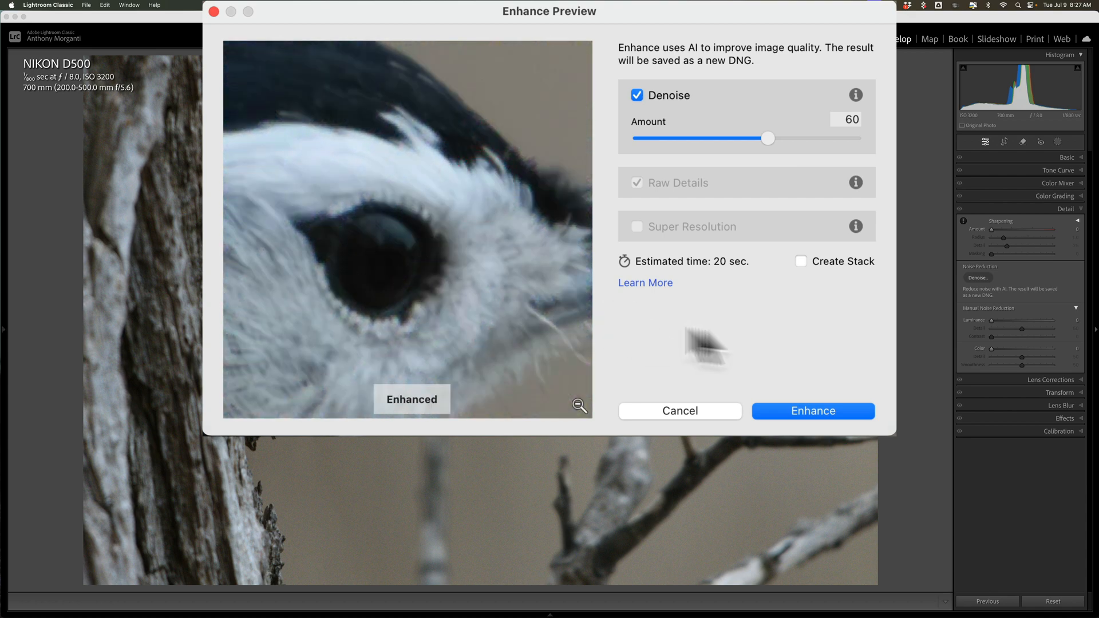
left_click(808, 413)
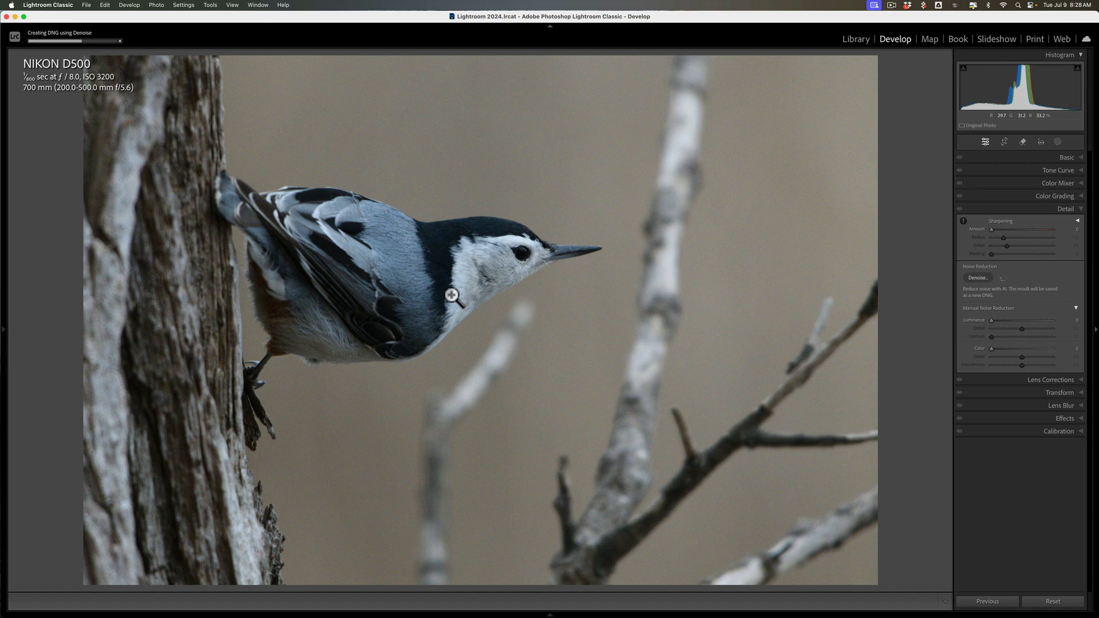
Show the filmstrip and select the original, non-denoised photo _DSC0103.nef
mouse_move(436, 614)
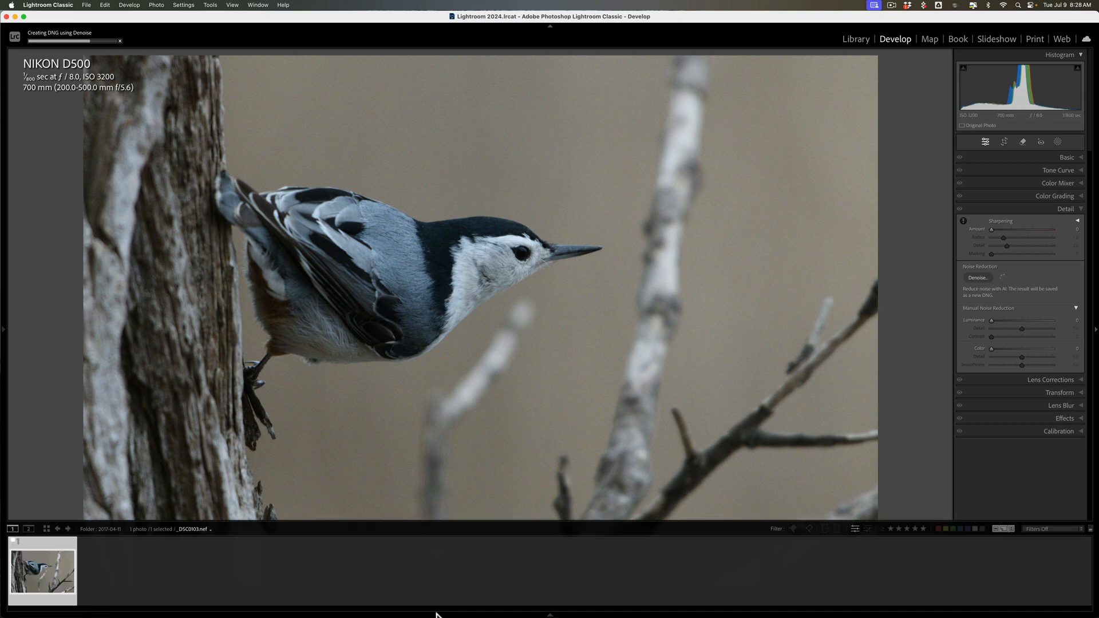
left_click(549, 614)
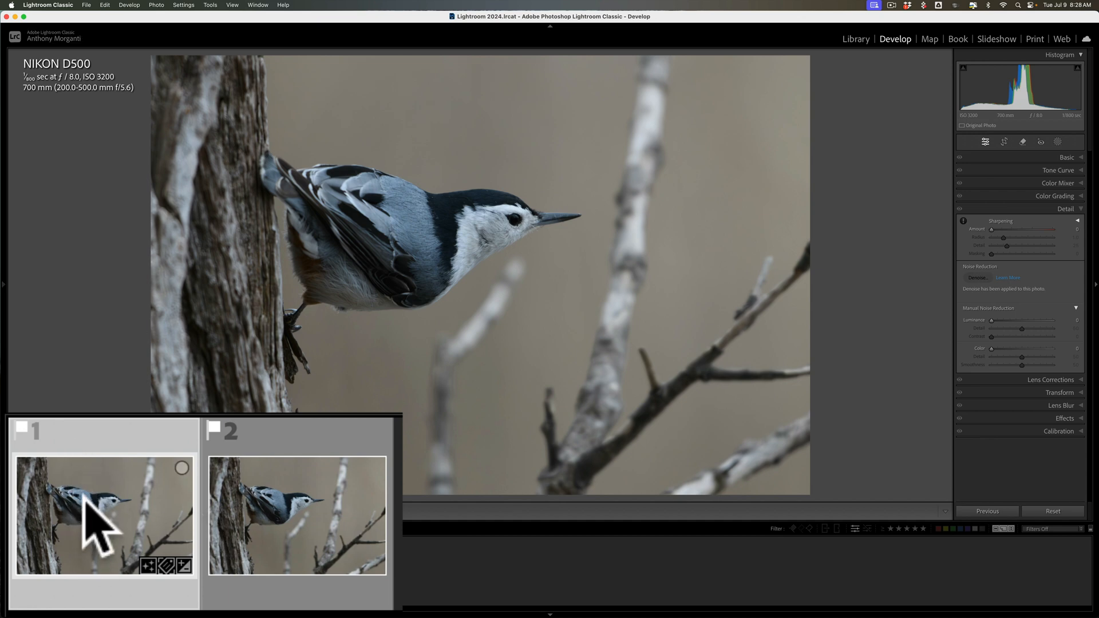
left_click(319, 509)
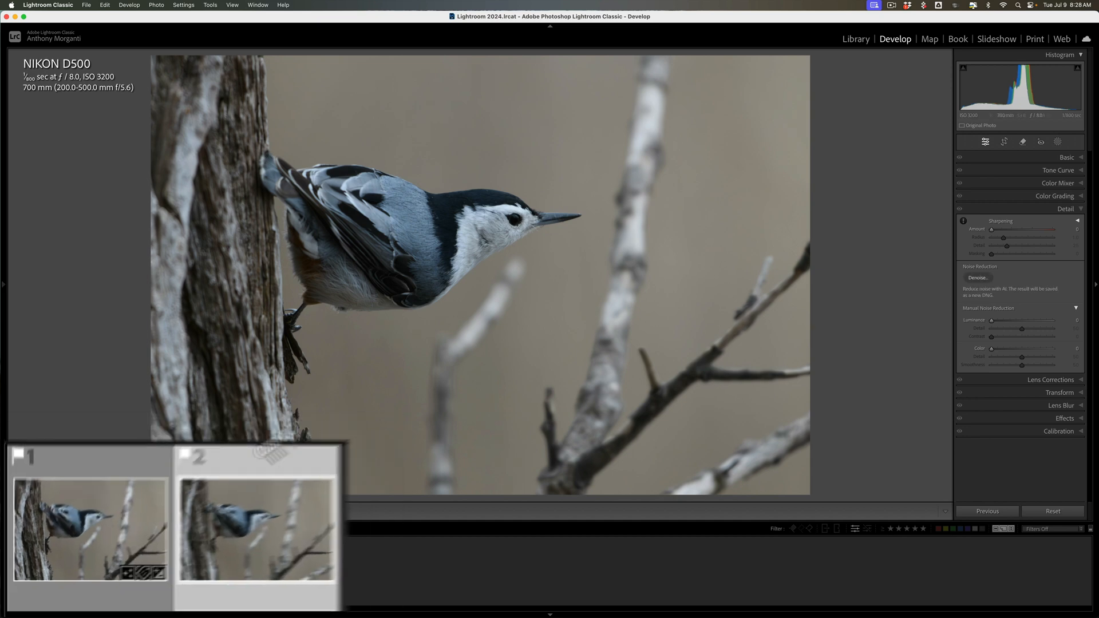
Zoom in on the bird's head in the original photo and lock the zoom position
left_click(517, 223)
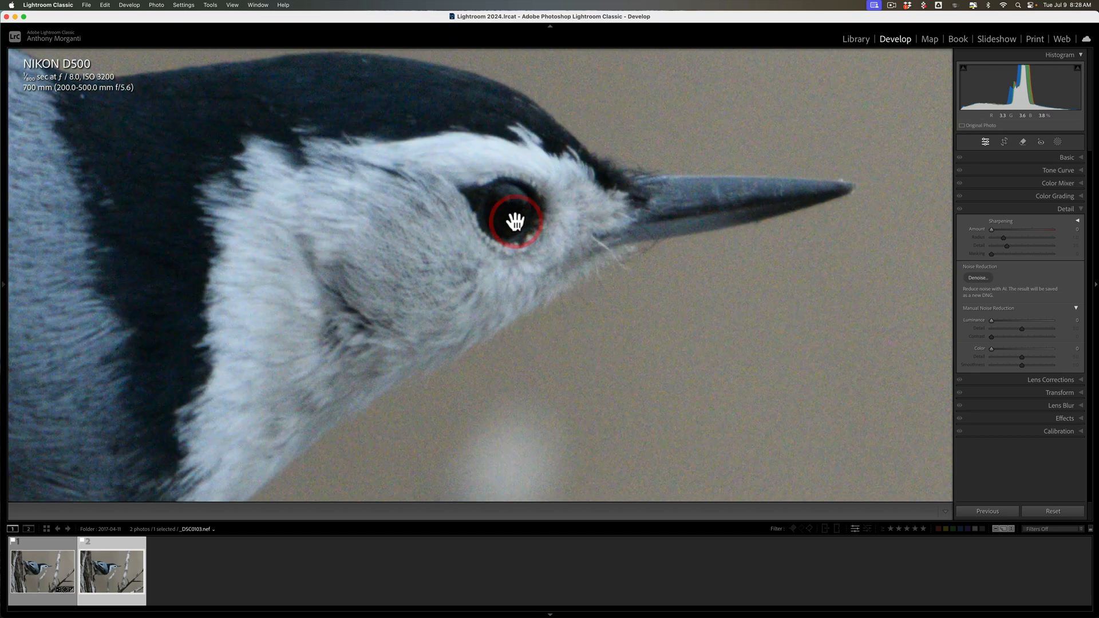
left_click(232, 5)
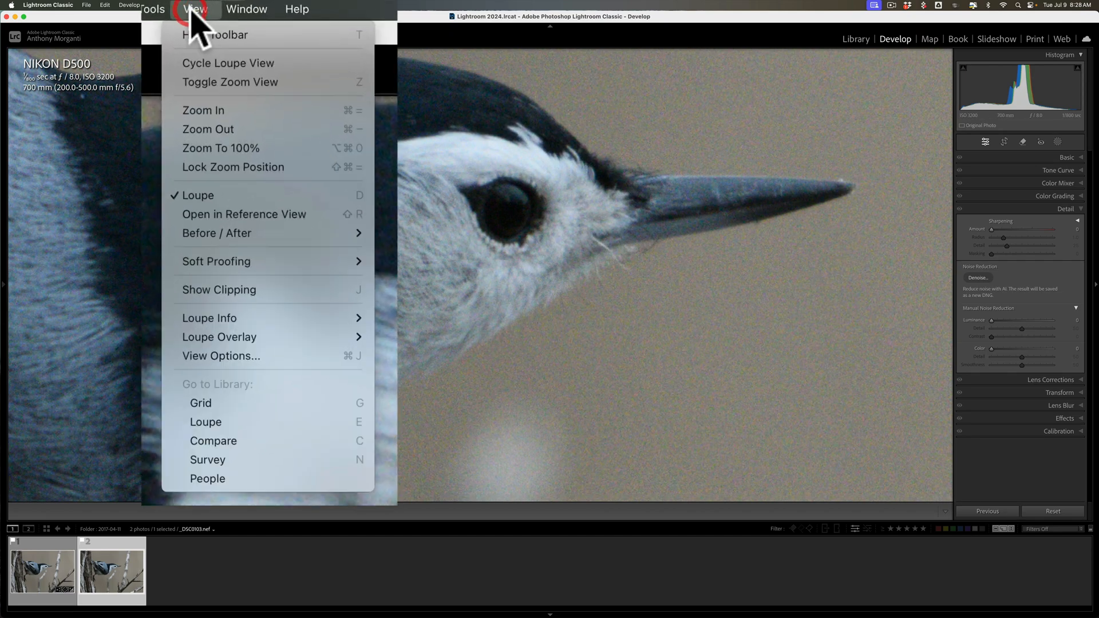
left_click(228, 164)
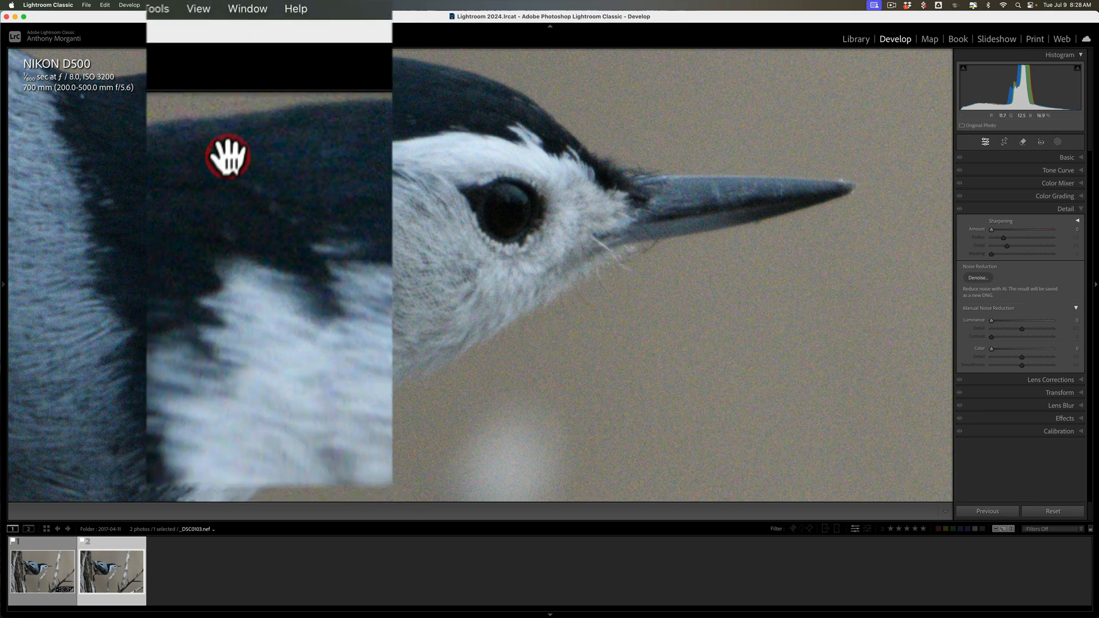
left_click_drag(544, 197, 532, 266)
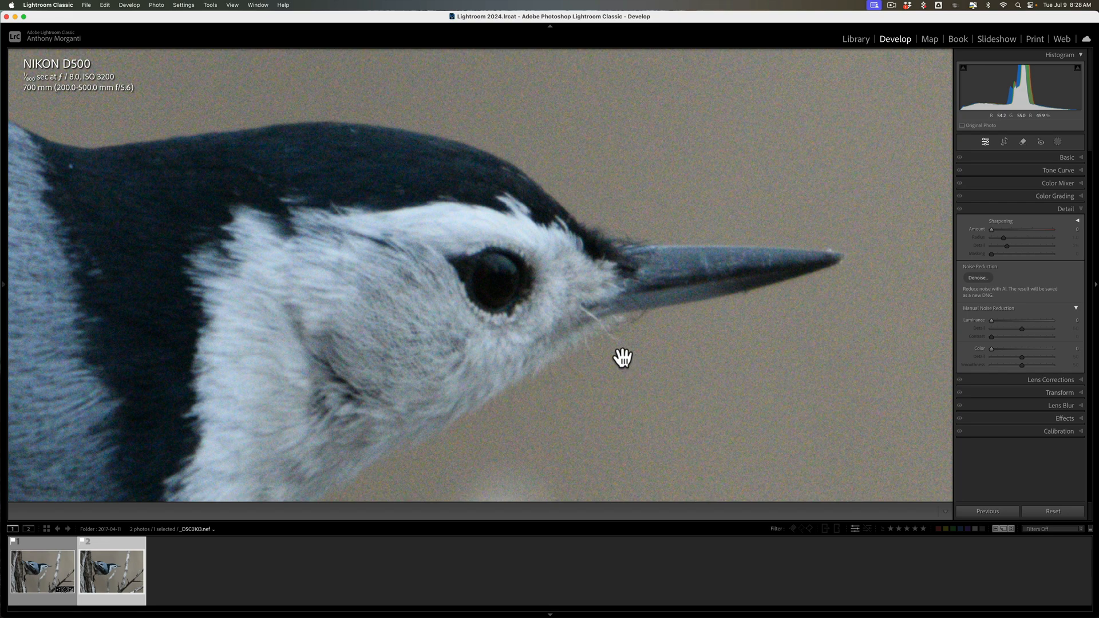
Compare the denoised and original versions at the bird's head, returning to the full denoised photo with the filmstrip hidden
left_click(40, 576)
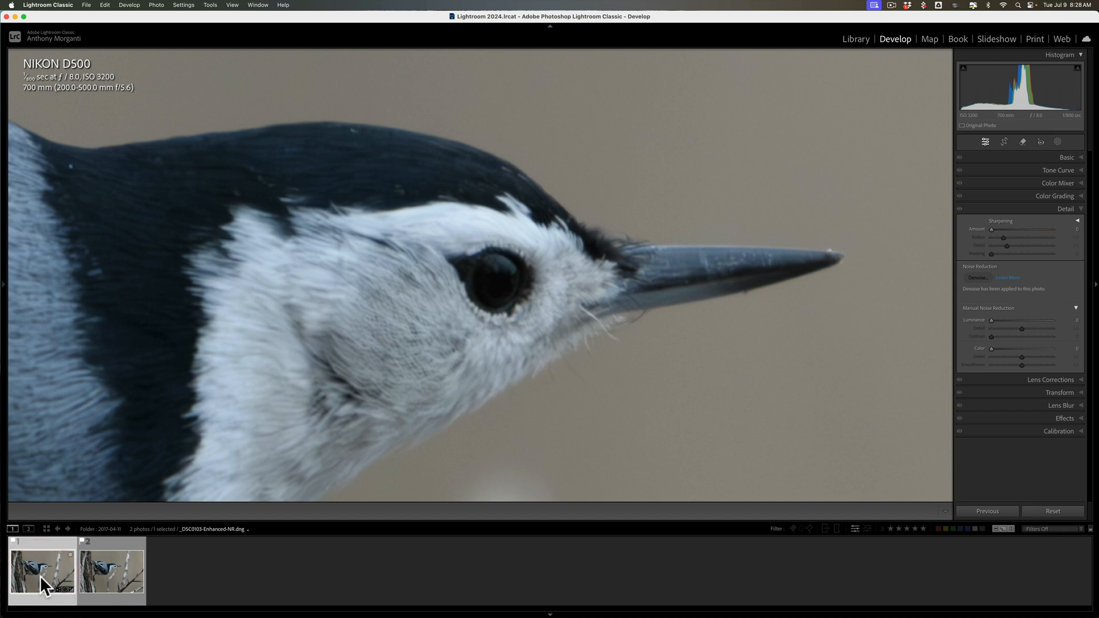
left_click(114, 568)
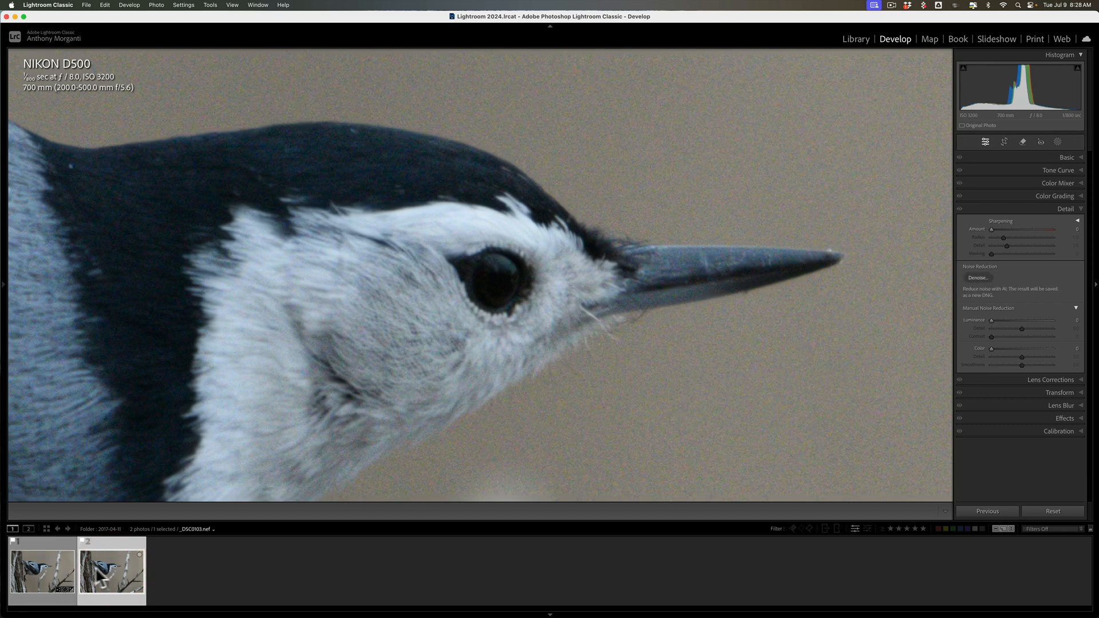
left_click(47, 565)
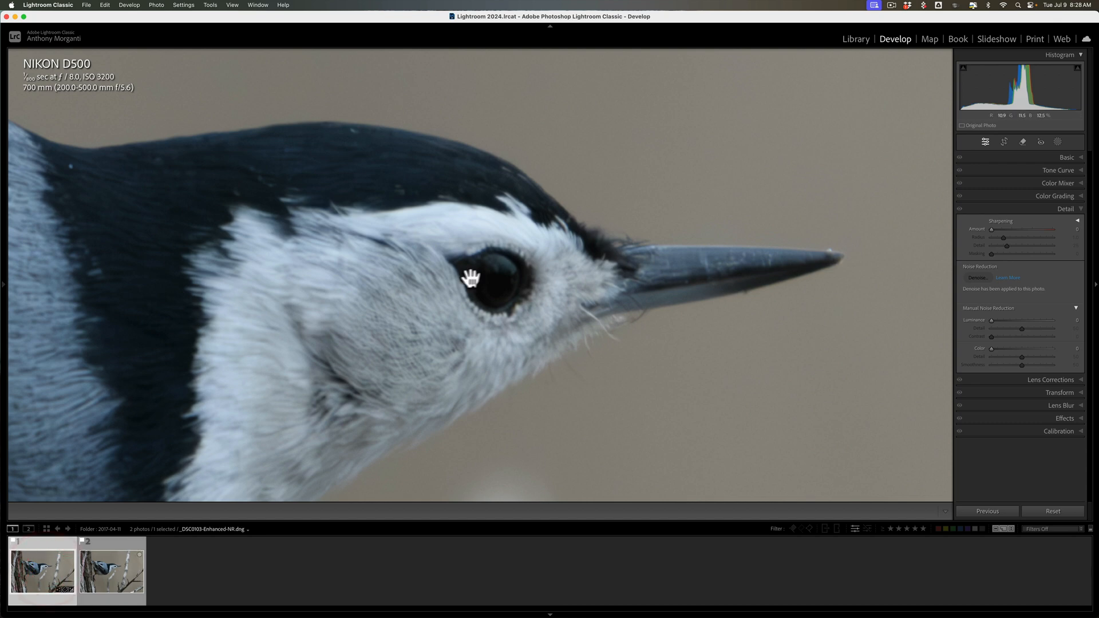
left_click(508, 267)
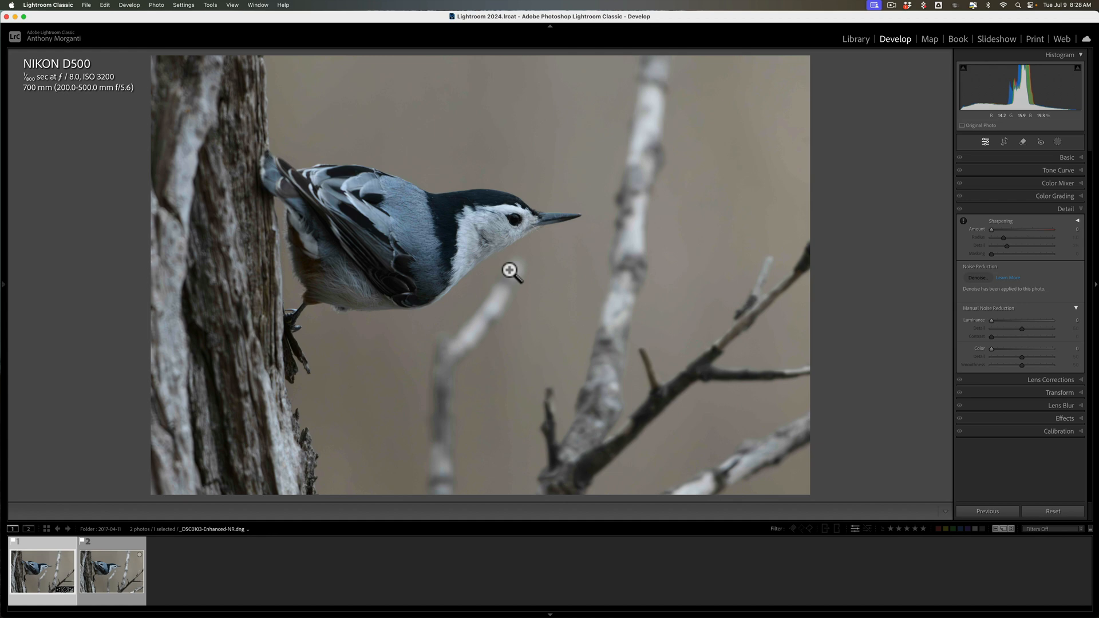
key("F6")
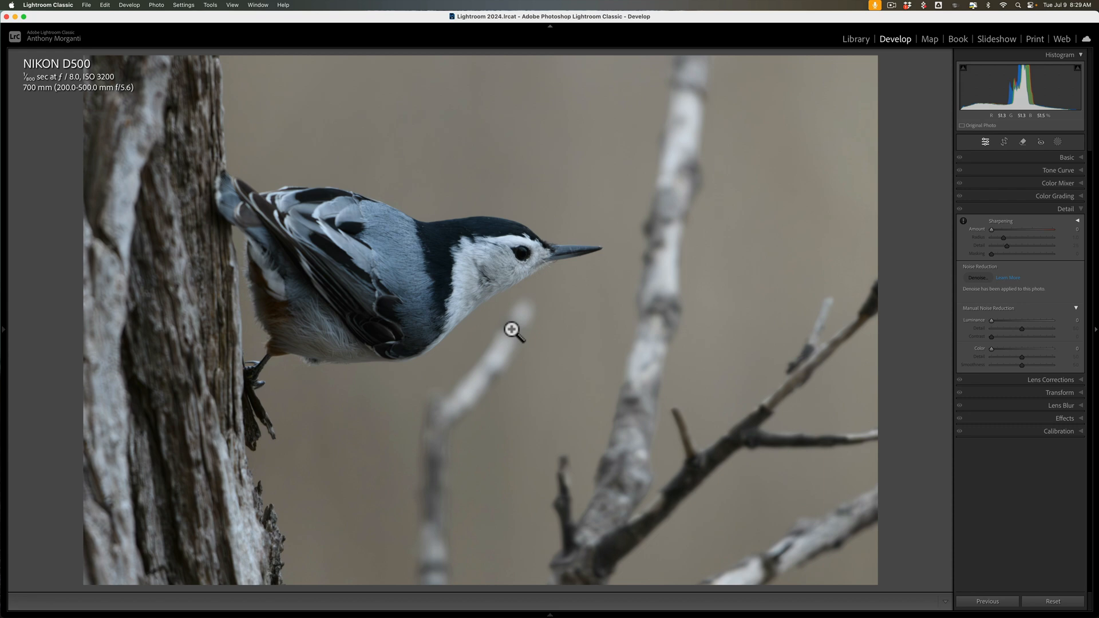
Set up the Remove tool with Generative AI and Object Aware enabled and the tool overlay on Auto
left_click(1066, 206)
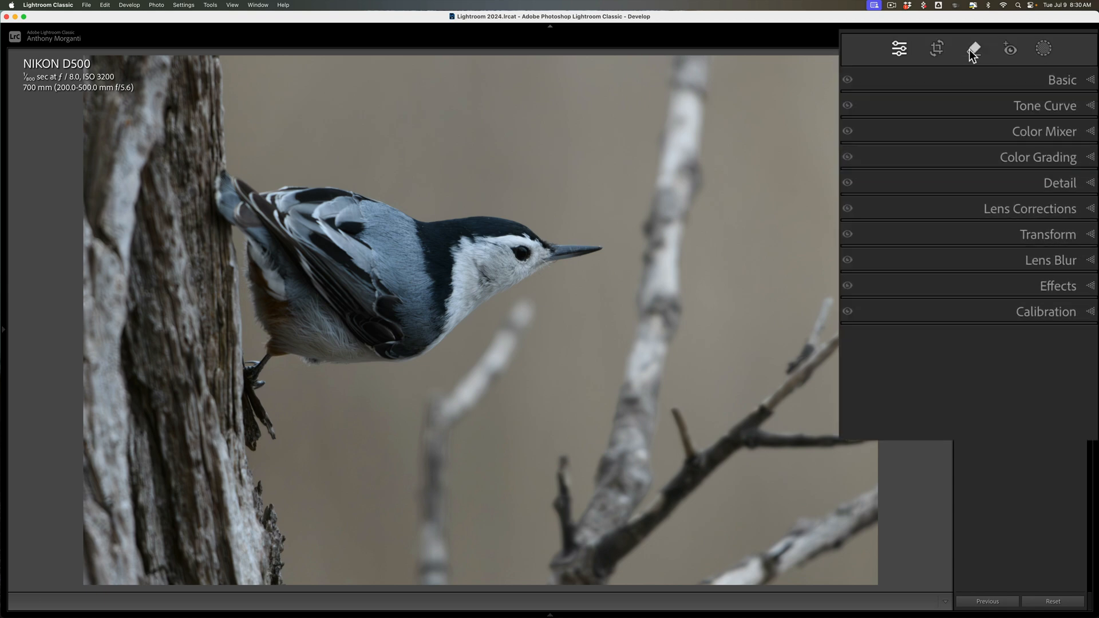
left_click(973, 51)
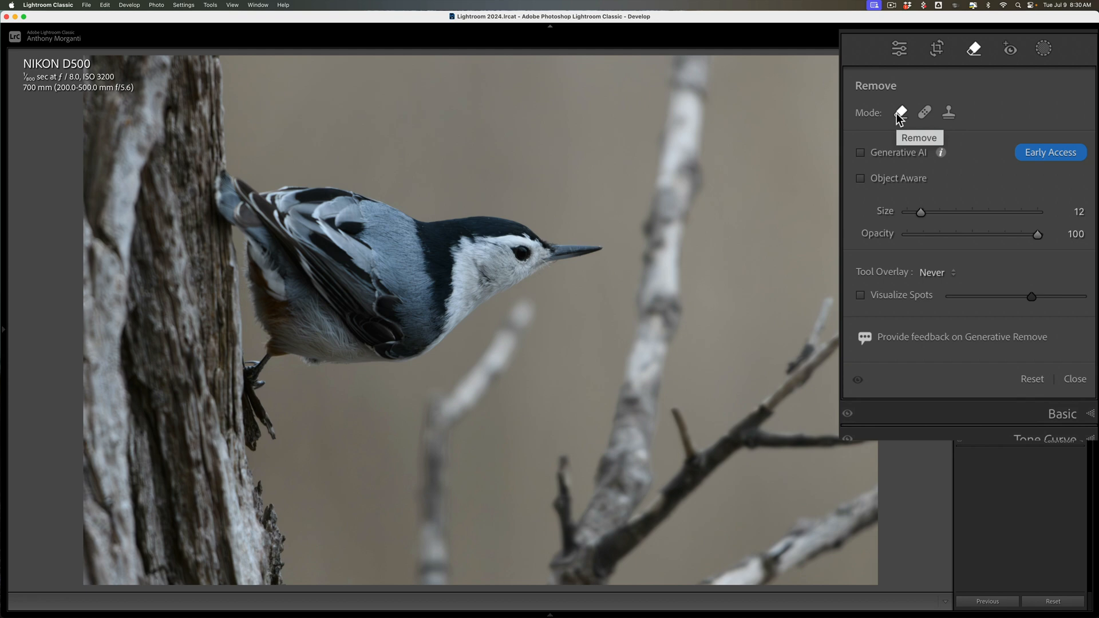
left_click(860, 152)
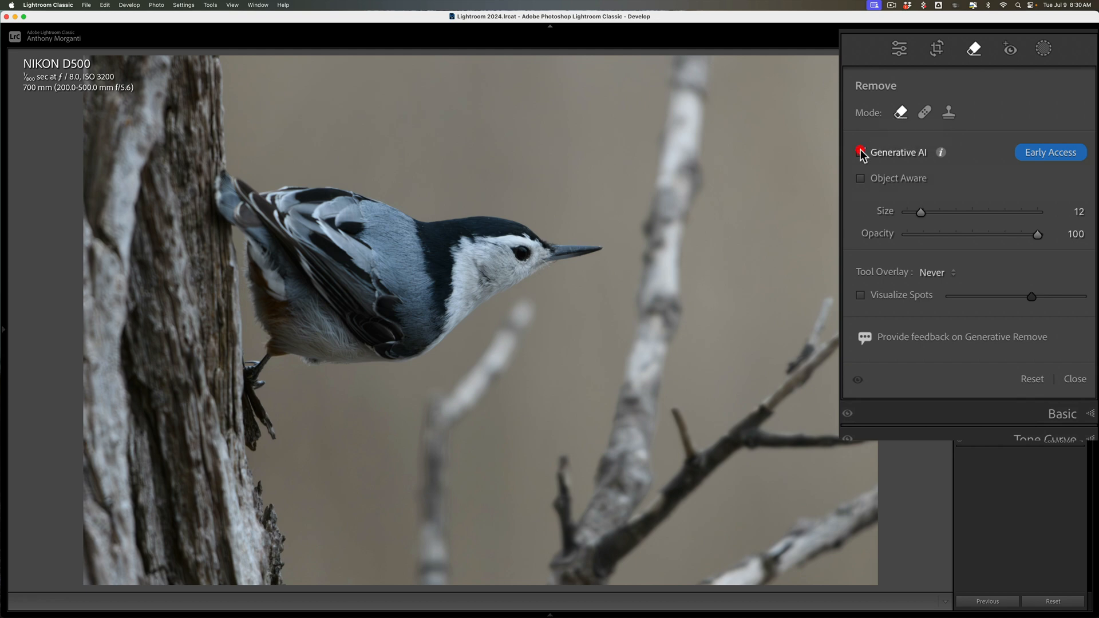
left_click(861, 180)
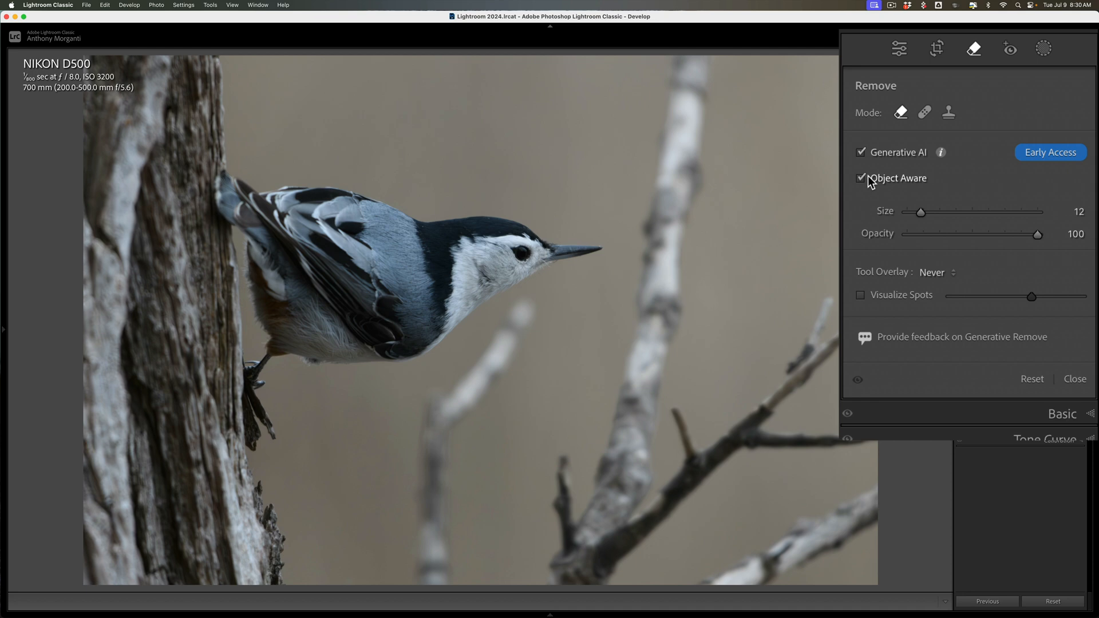
left_click(932, 272)
left_click(936, 220)
Mask the whole blurred branch below the bird's head, including its tip, with a size 12 brush and apply Generative Remove
key("bracketright")
key("bracketright")
key("bracketleft")
key("bracketleft")
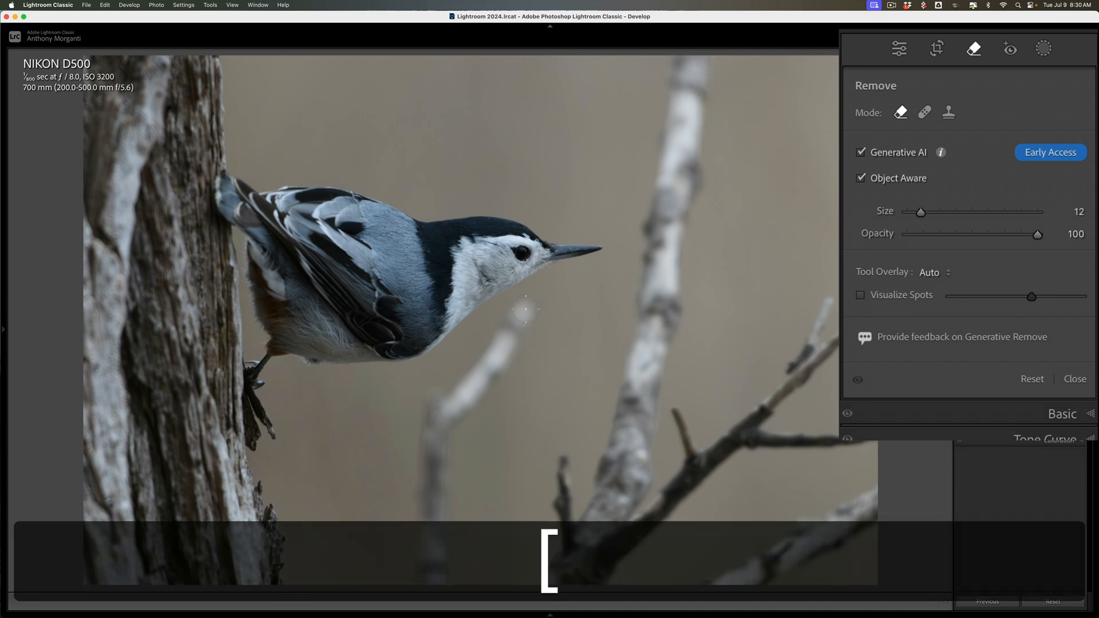
mouse_move(532, 299)
left_mouse_down()
mouse_move(422, 420)
mouse_move(424, 395)
mouse_move(415, 559)
mouse_move(428, 586)
mouse_move(447, 583)
mouse_move(442, 508)
mouse_move(430, 565)
mouse_move(448, 488)
mouse_move(442, 462)
mouse_move(436, 494)
mouse_move(446, 416)
mouse_move(504, 364)
mouse_move(529, 310)
left_mouse_up()
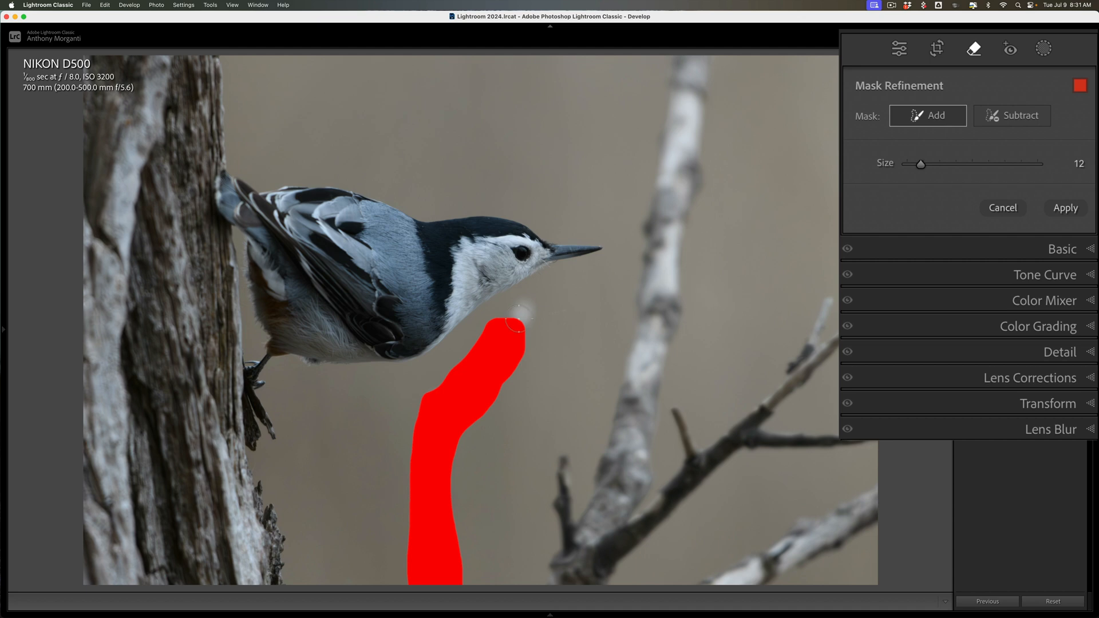
left_click(521, 313)
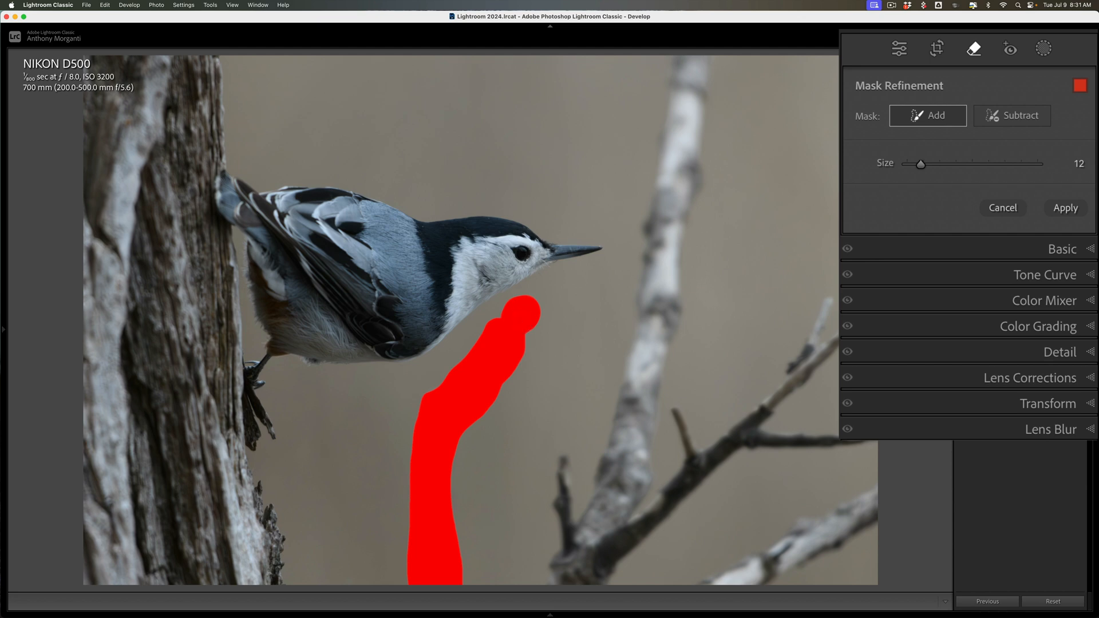
left_click(1068, 212)
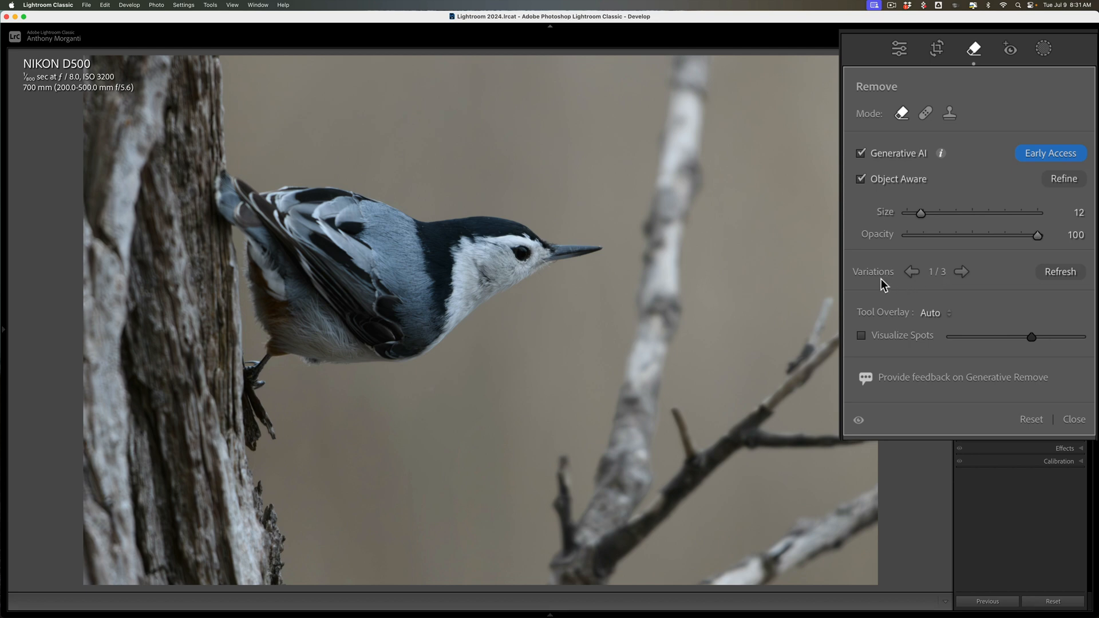
Cycle through the three generated variations of the branch removal and close the Remove tool
left_click(960, 272)
left_click(960, 272)
left_click(961, 272)
left_click(960, 272)
left_click(960, 272)
left_click(961, 272)
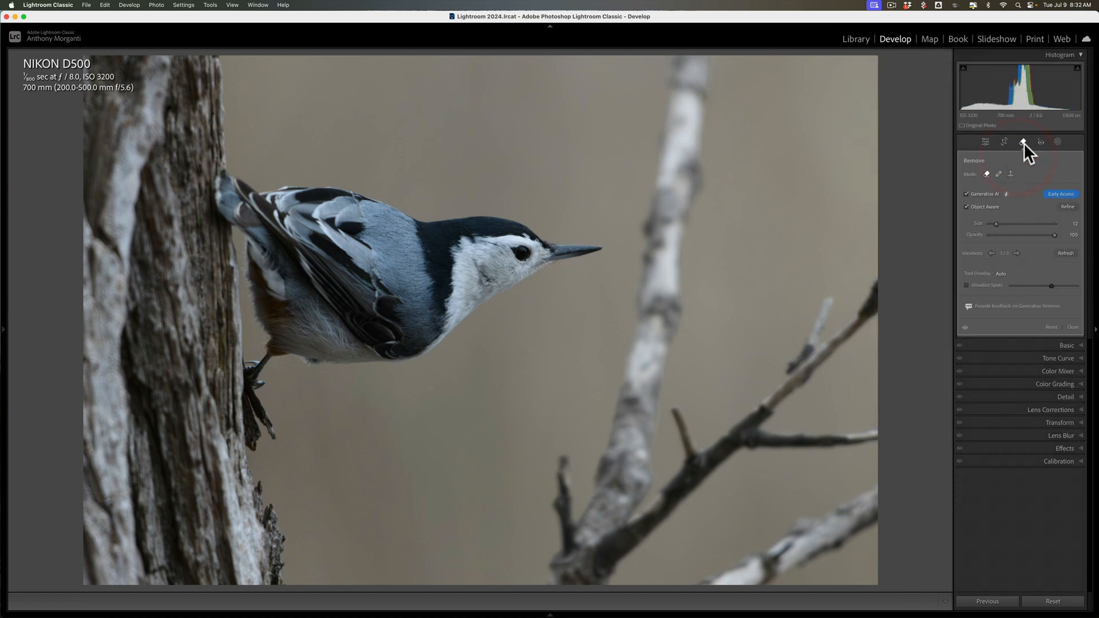
left_click(986, 140)
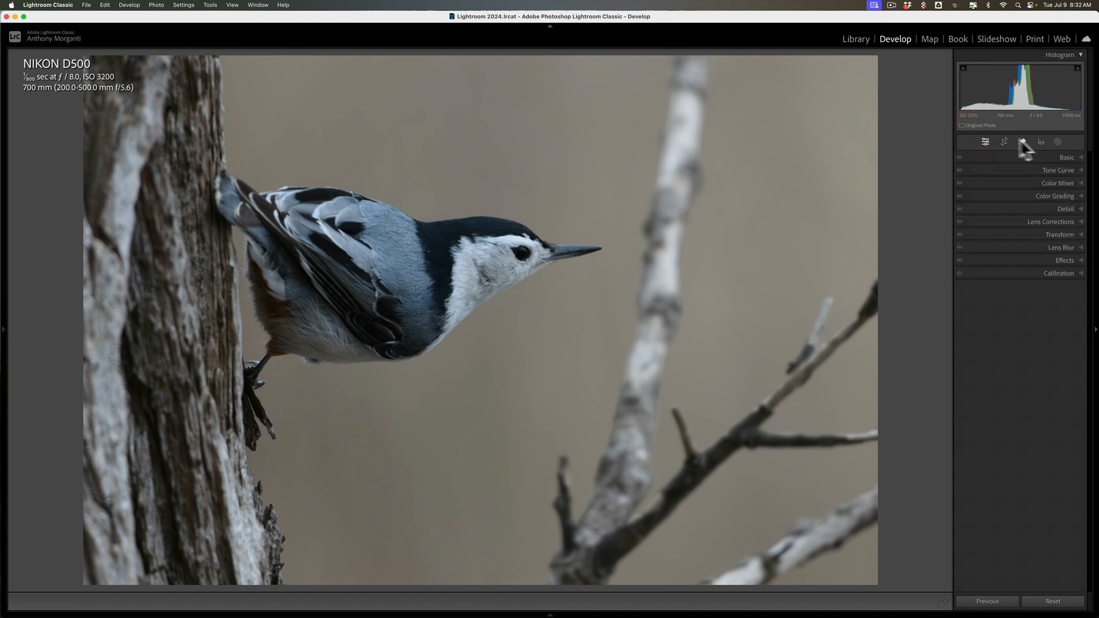
Lower the photo's Highlights to -53, judging the effect up close on the white feathers of the bird's head
left_click(1063, 156)
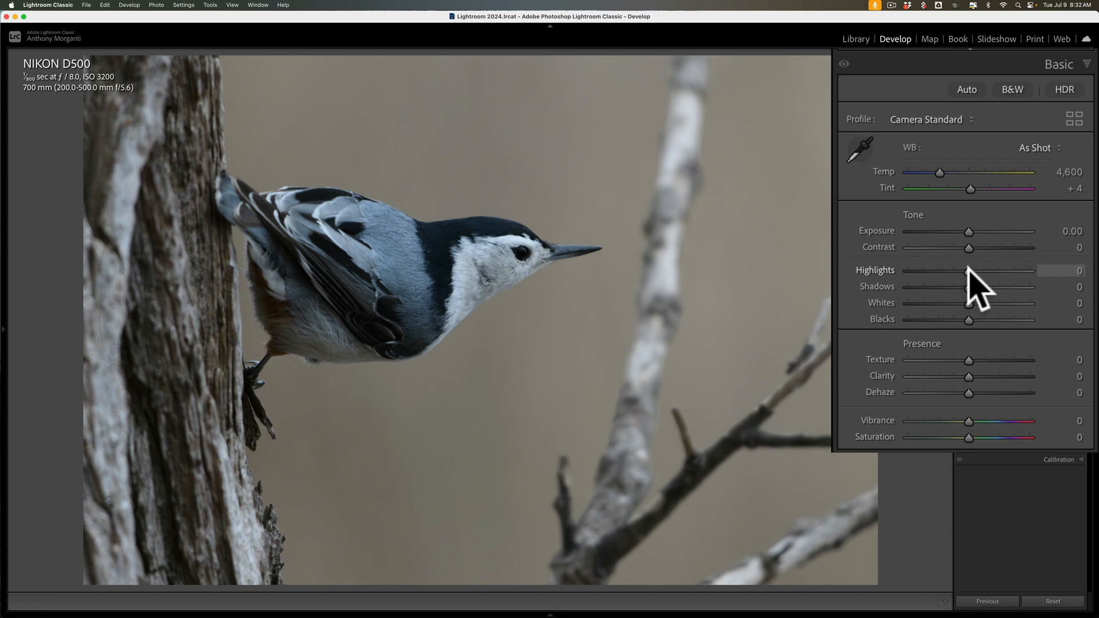
mouse_move(968, 270)
left_mouse_down()
mouse_move(981, 270)
mouse_move(952, 270)
mouse_move(967, 270)
left_mouse_up()
left_click(512, 243)
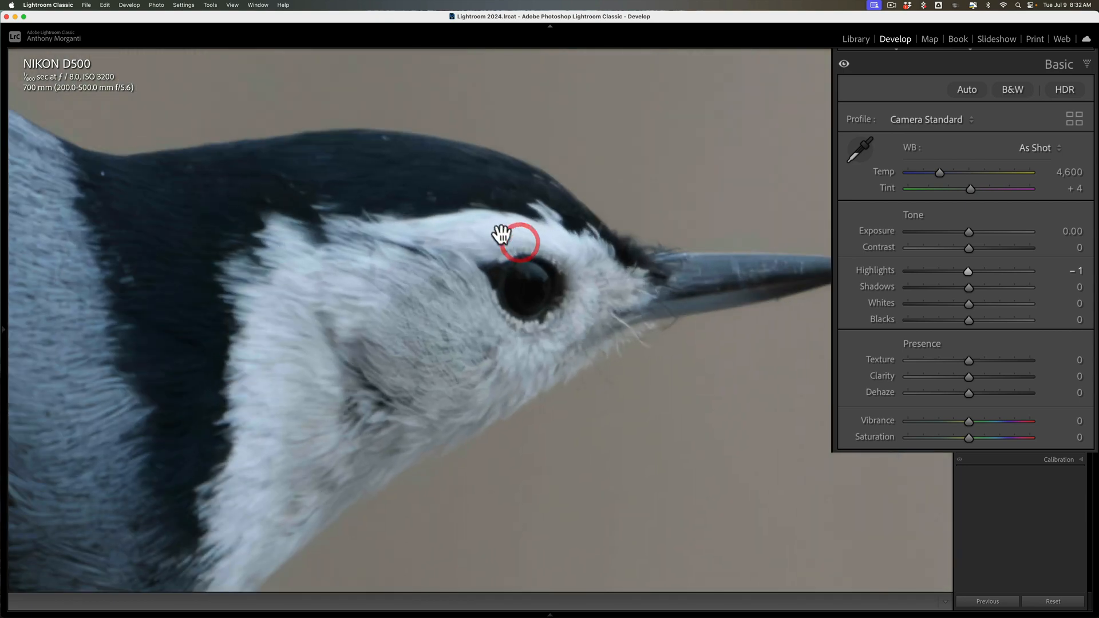
left_click_drag(964, 266, 933, 265)
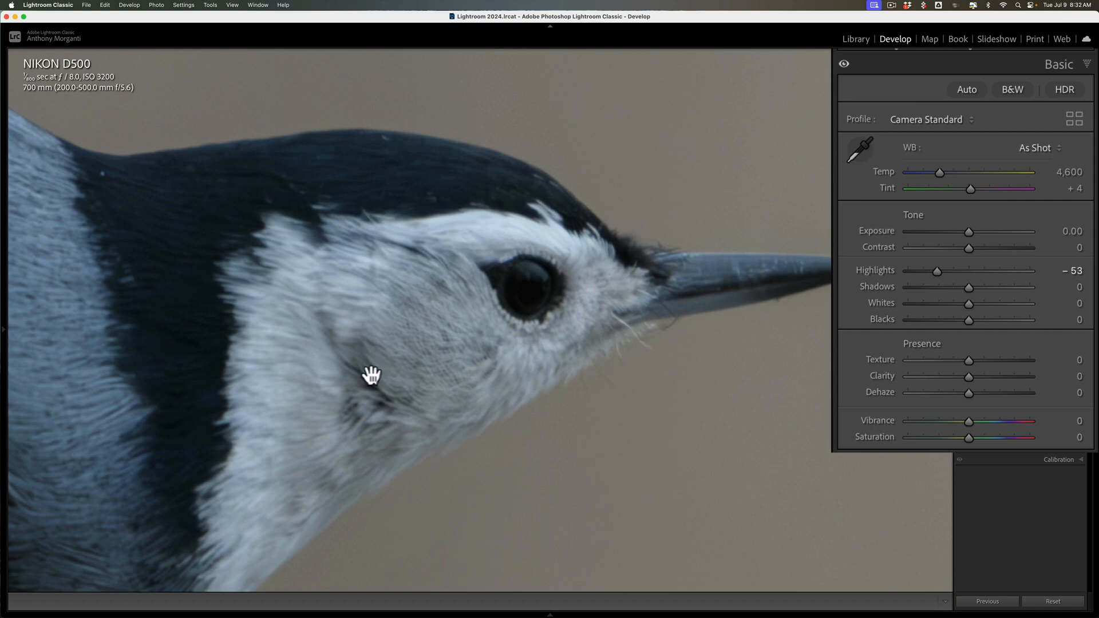
left_click(379, 358)
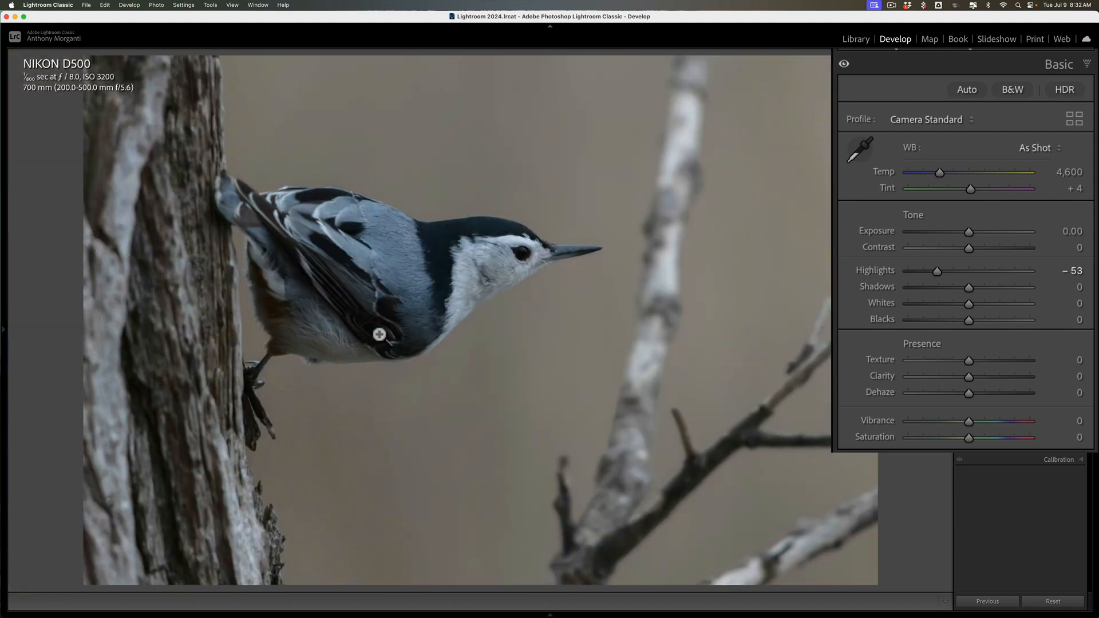
Raise the photo's Shadows to +46, judging the effect up close on the dark wing feathers
left_click(380, 343)
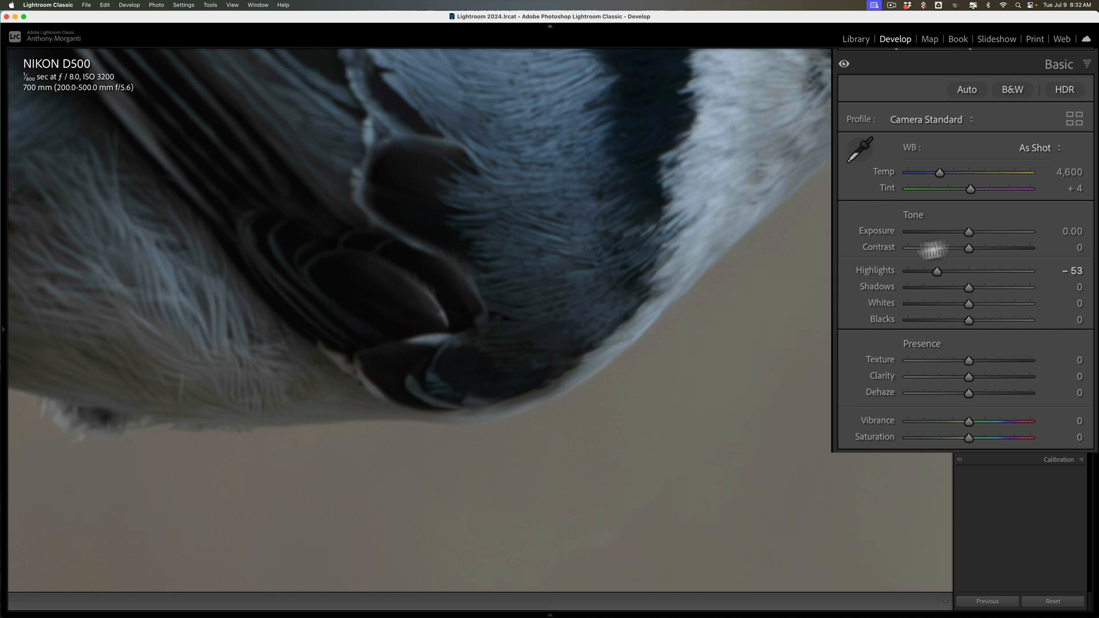
left_click_drag(966, 280, 994, 283)
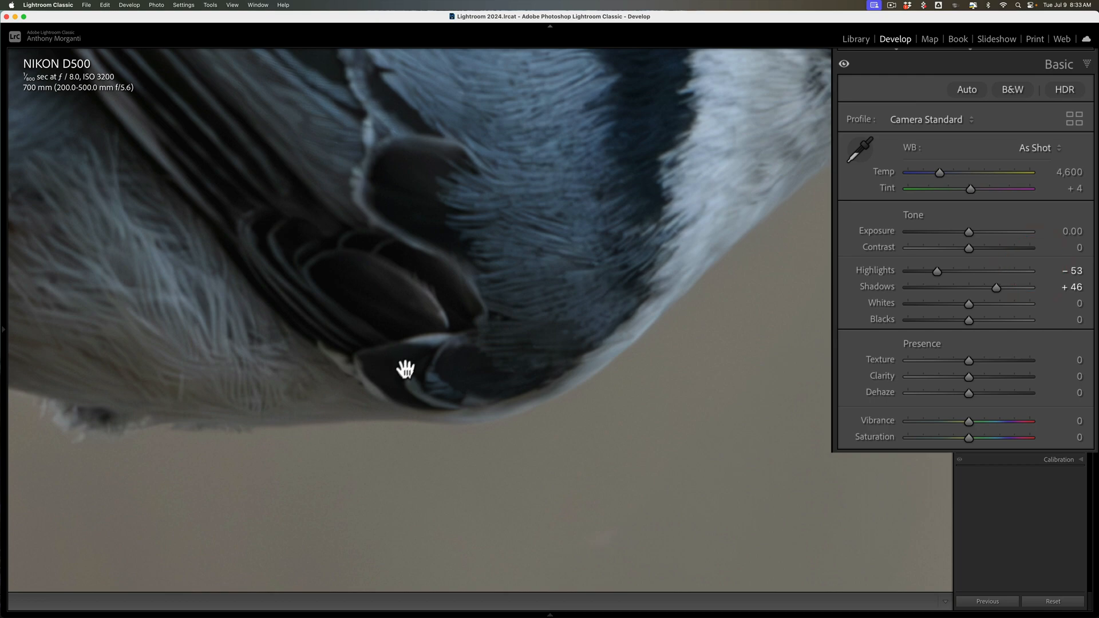
left_click(569, 255)
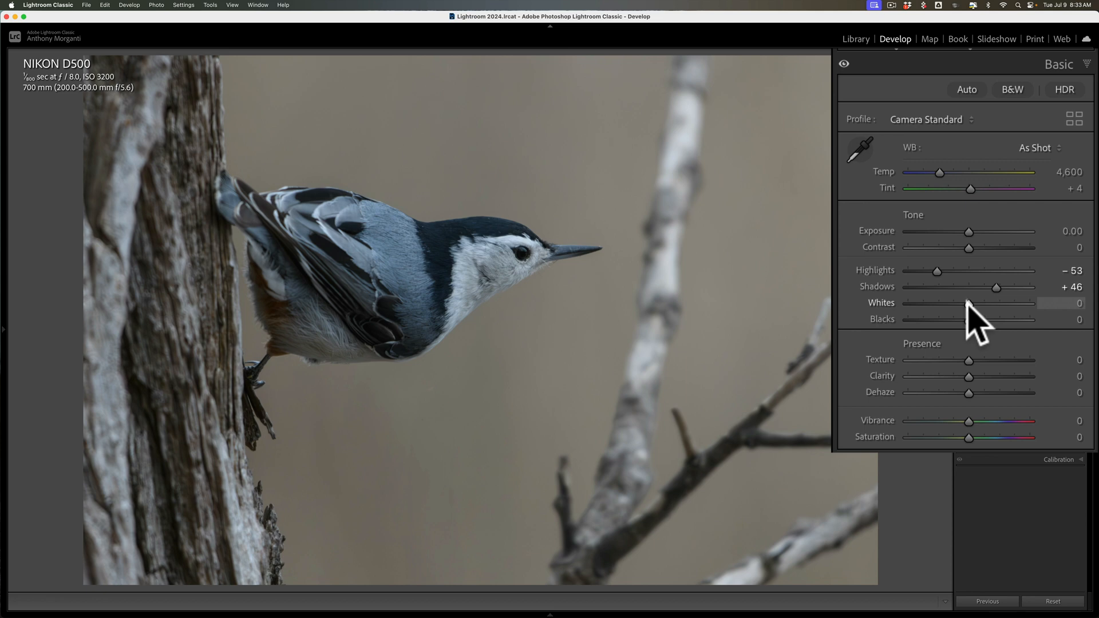
Find the white point with the clipping preview and set Whites to +53
key("alt")
left_click_drag(967, 304, 968, 305)
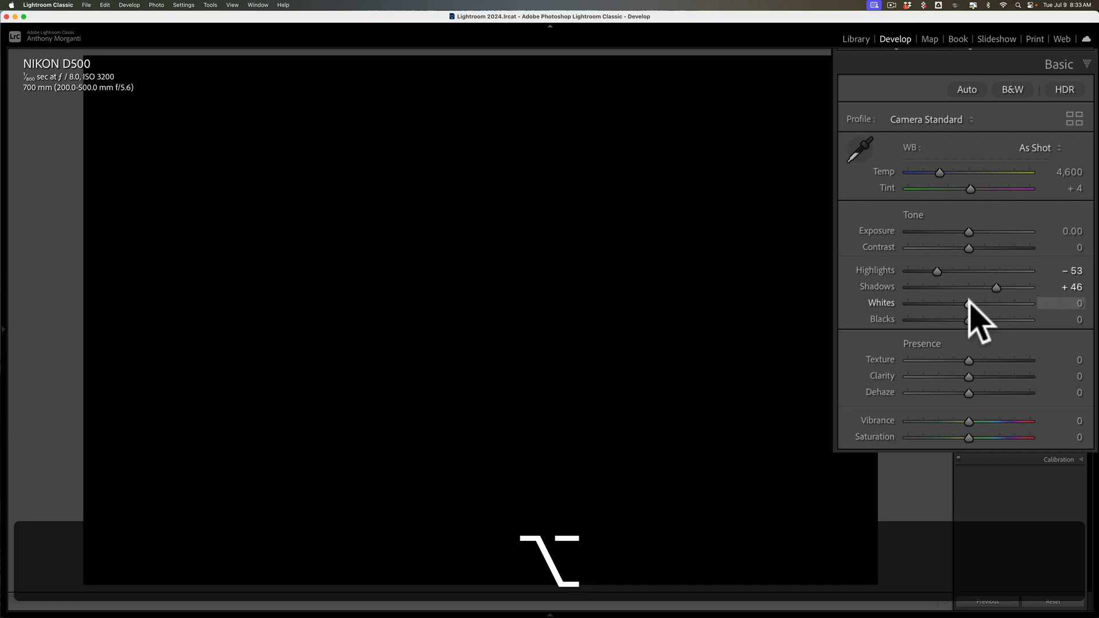
left_click_drag(969, 304, 1009, 304)
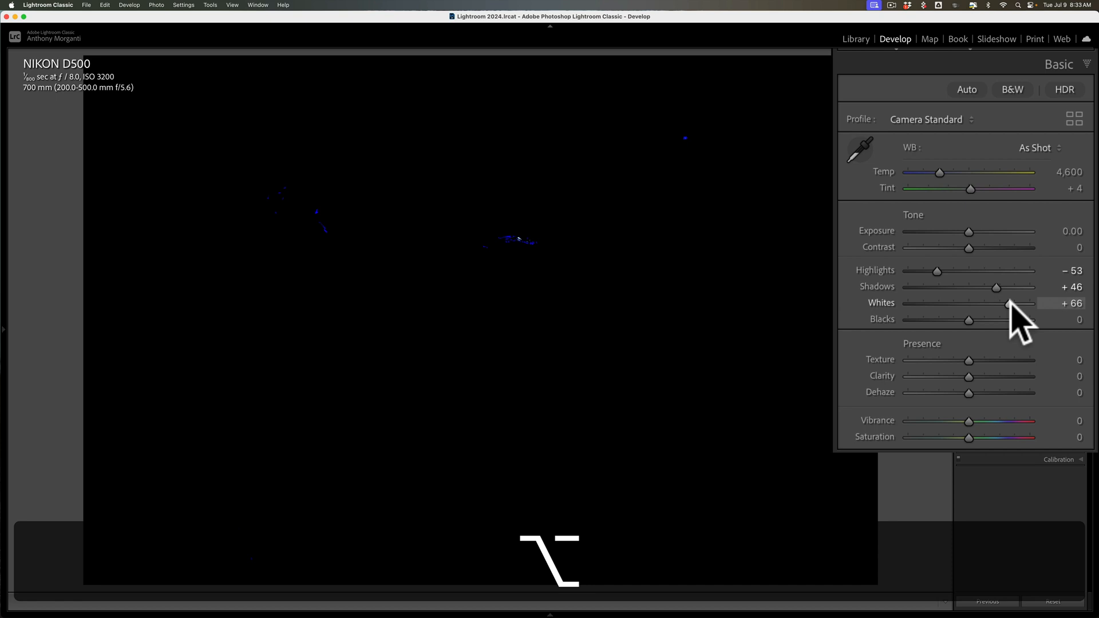
left_click_drag(1010, 303, 1011, 305)
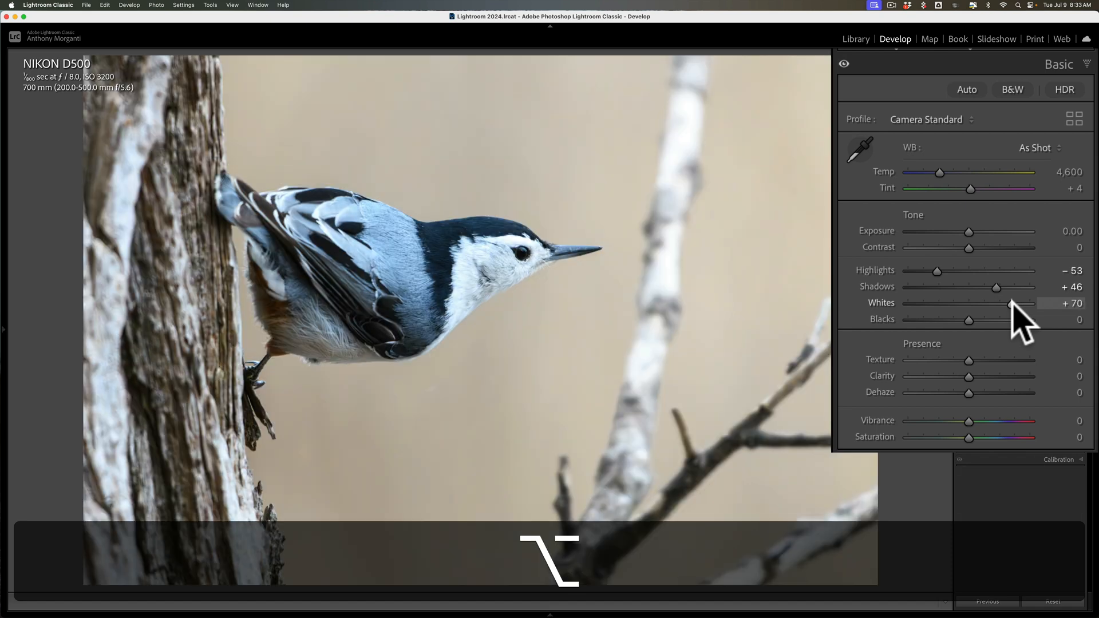
left_click(1011, 304, "alt")
left_click_drag(1011, 304, 1001, 304)
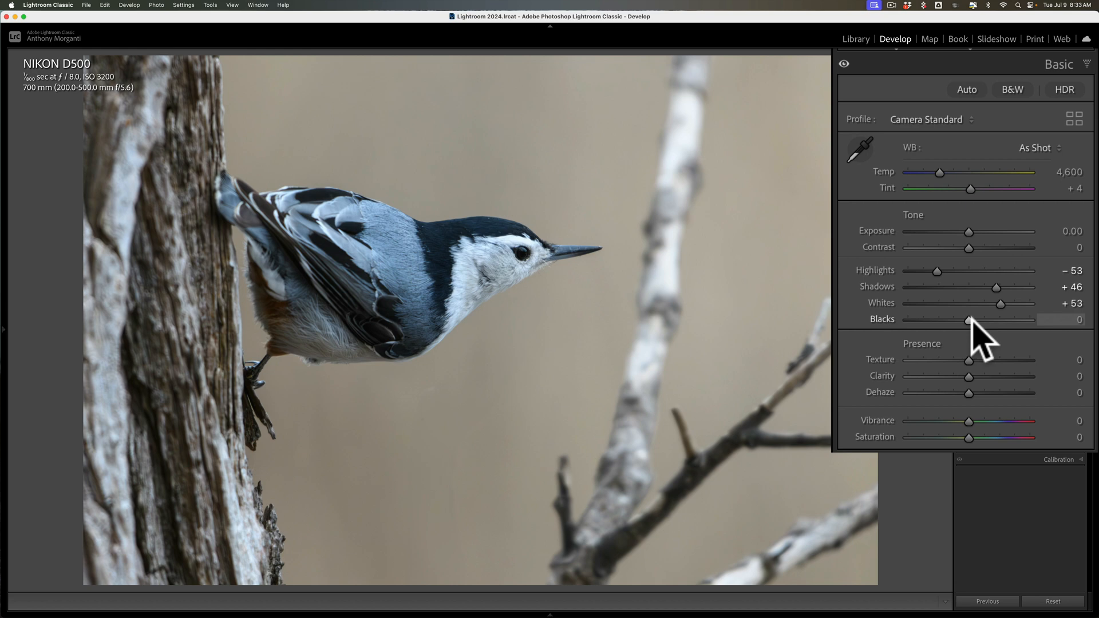
Find the black point with the clipping preview, set Blacks to -24 and collapse the Basic adjustments
key("alt")
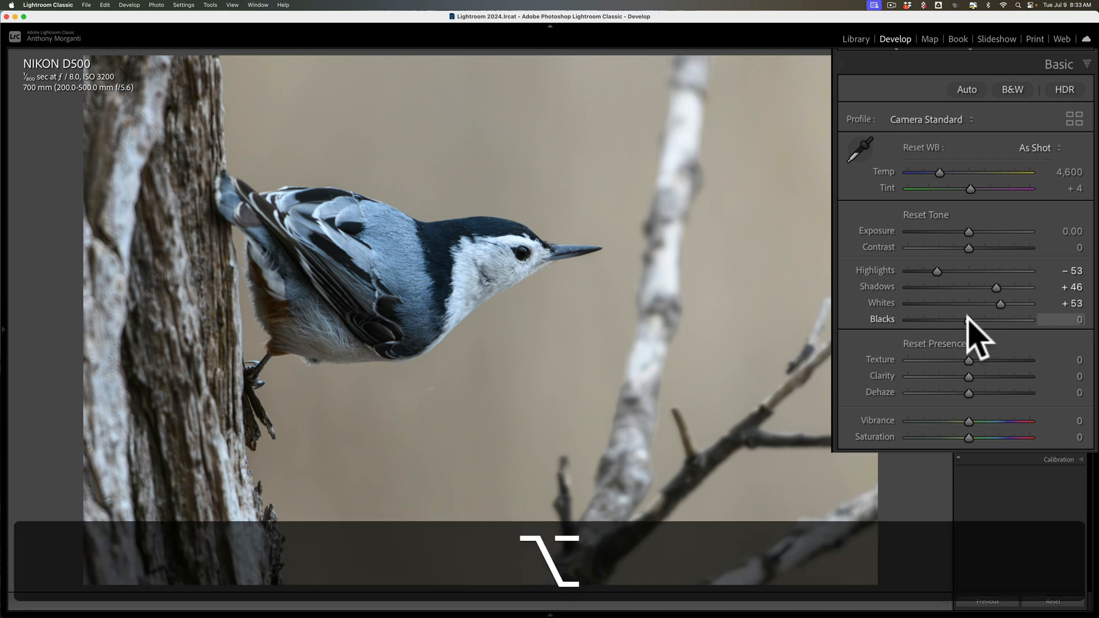
left_click_drag(968, 318, 968, 318)
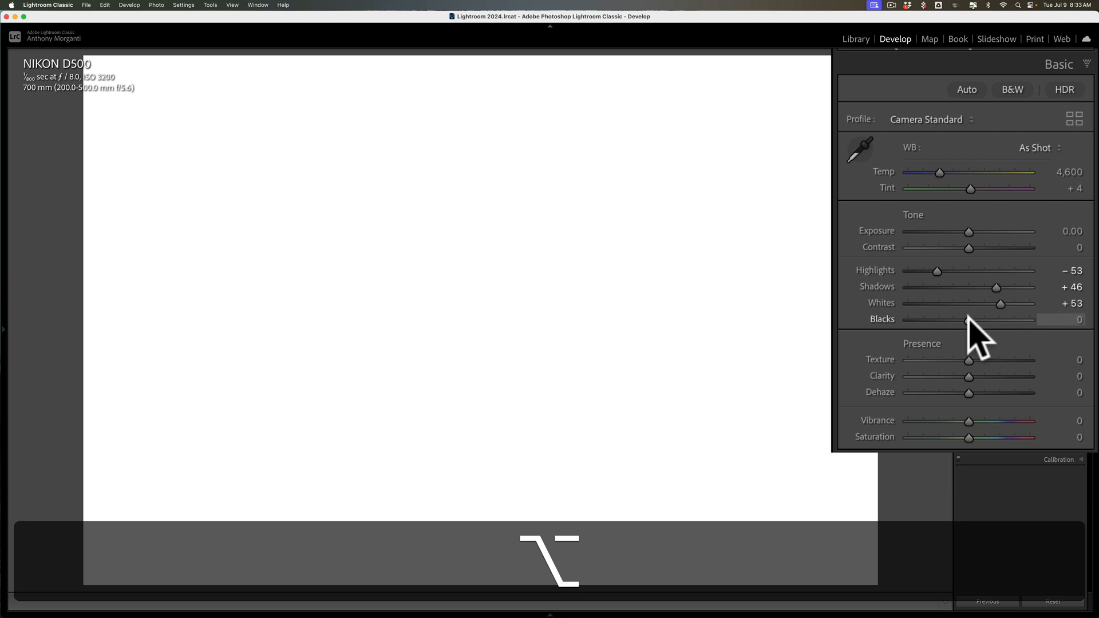
left_click_drag(968, 319, 949, 318)
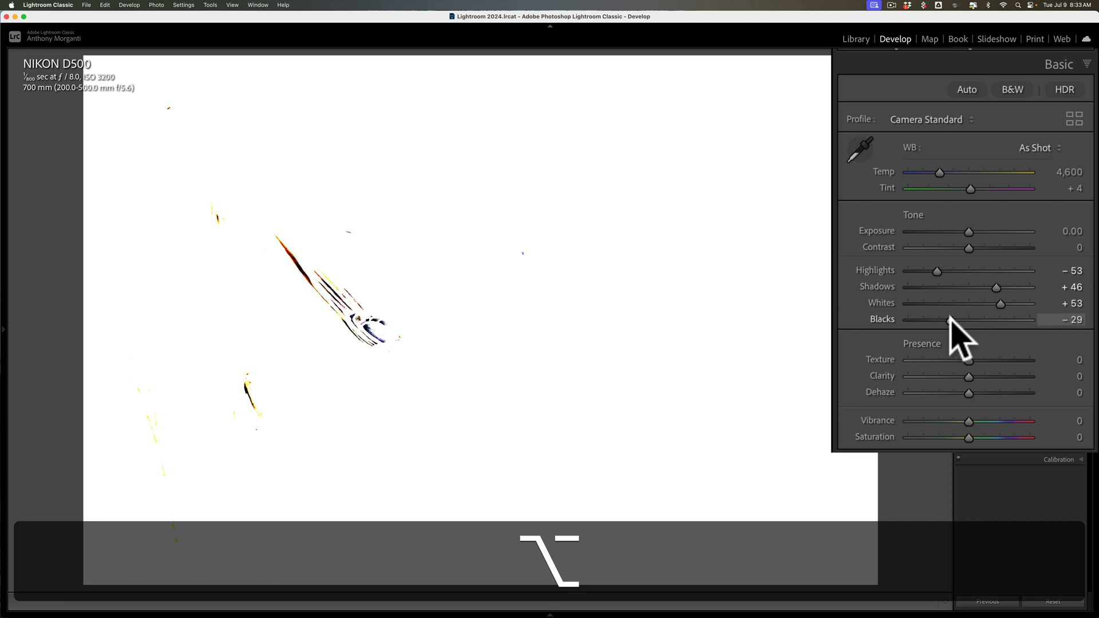
left_click_drag(950, 318, 948, 318)
left_click_drag(948, 318, 949, 318)
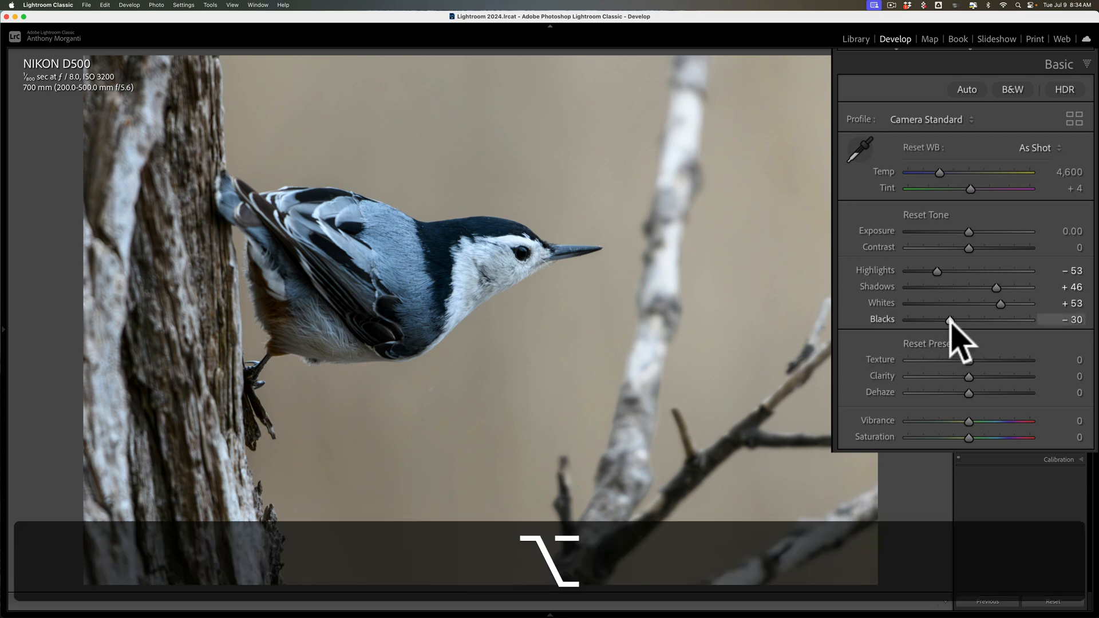
left_click(950, 321, "alt")
left_click_drag(950, 321, 953, 321)
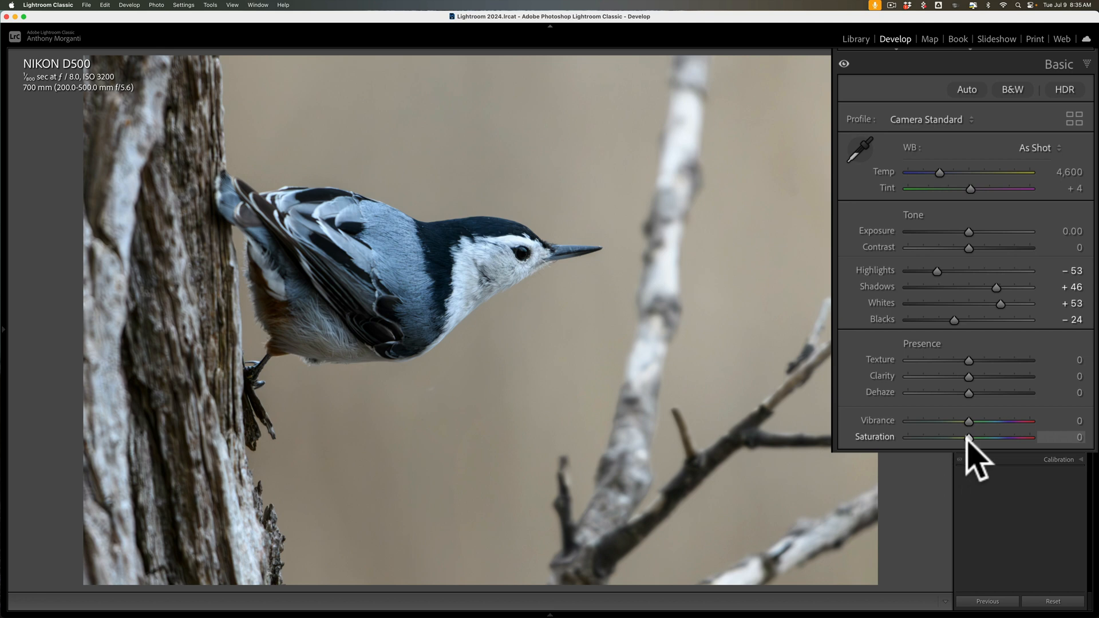
left_click(1051, 65)
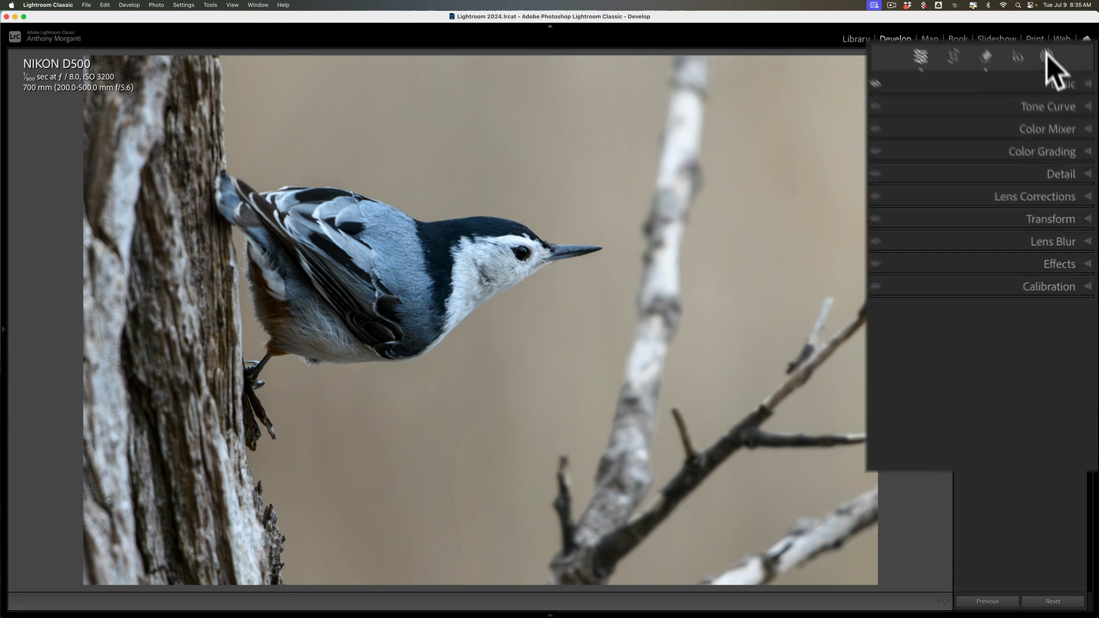
Create a Select Subject mask on the bird and set its Saturation to 30
left_click(1057, 142)
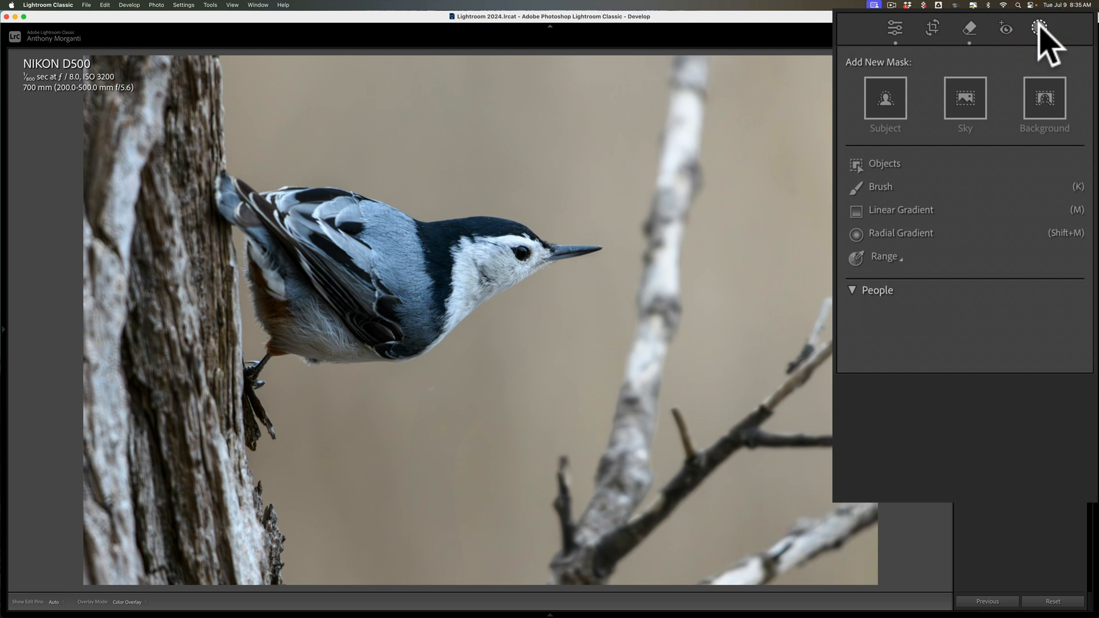
left_click(889, 92)
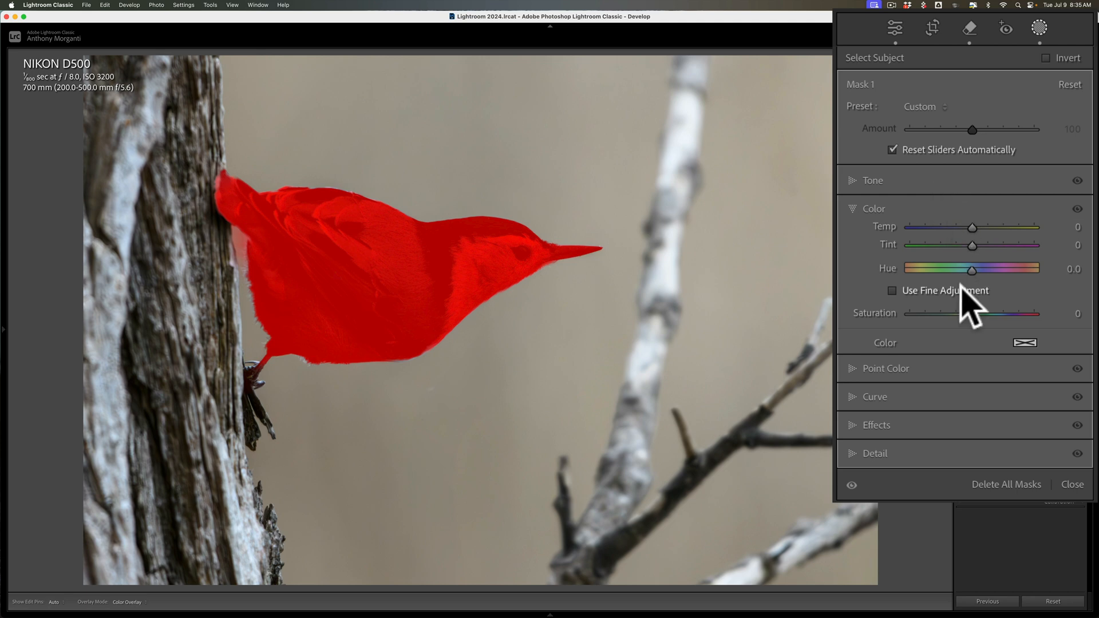
left_click_drag(971, 313, 990, 313)
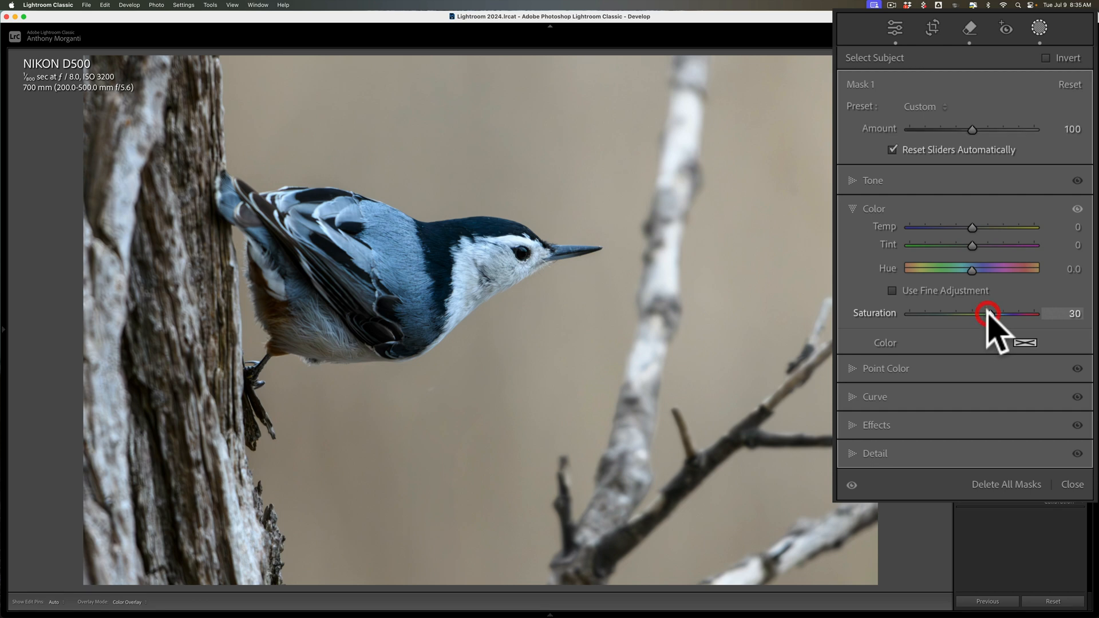
Set the bird mask's Texture to 18 and Clarity to 13, checking the feather detail on the head up close
left_click(859, 426)
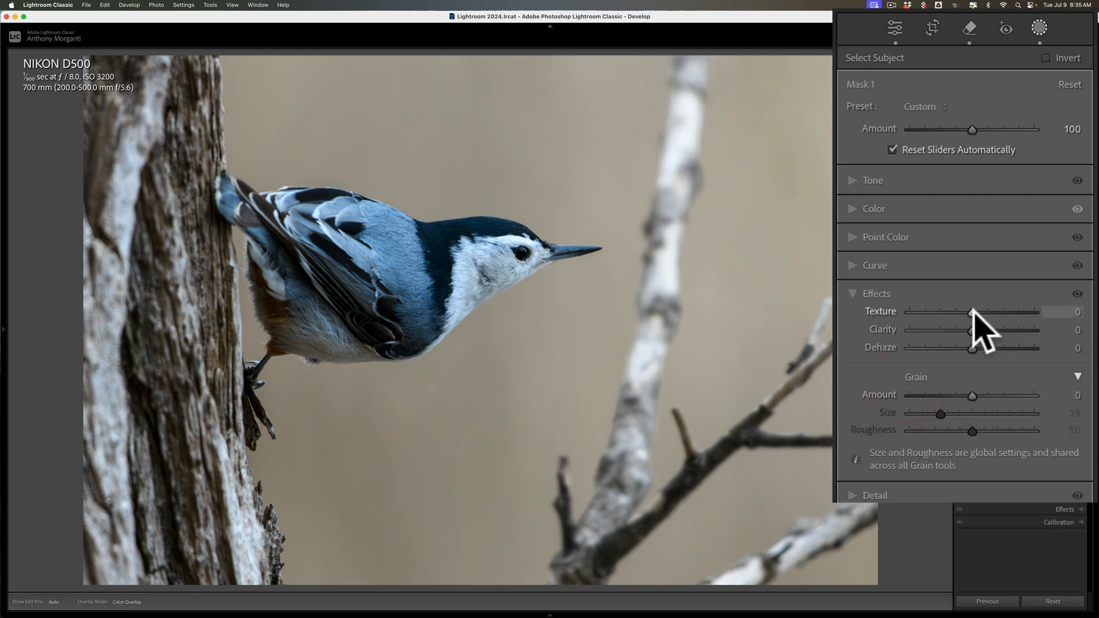
left_click_drag(974, 312, 982, 314)
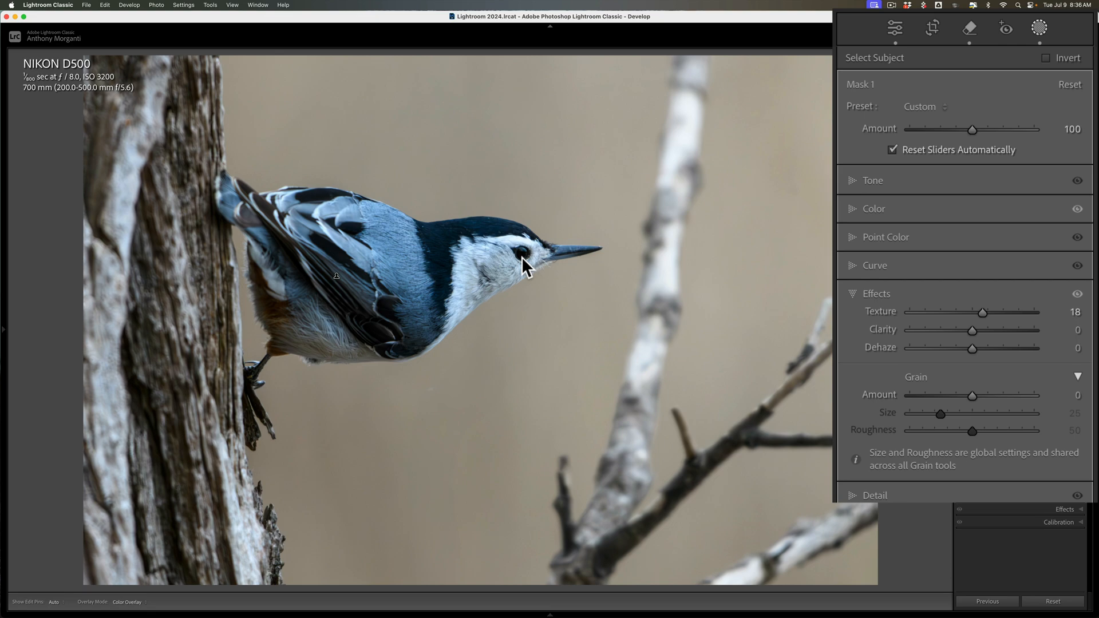
key("space")
left_click(524, 259)
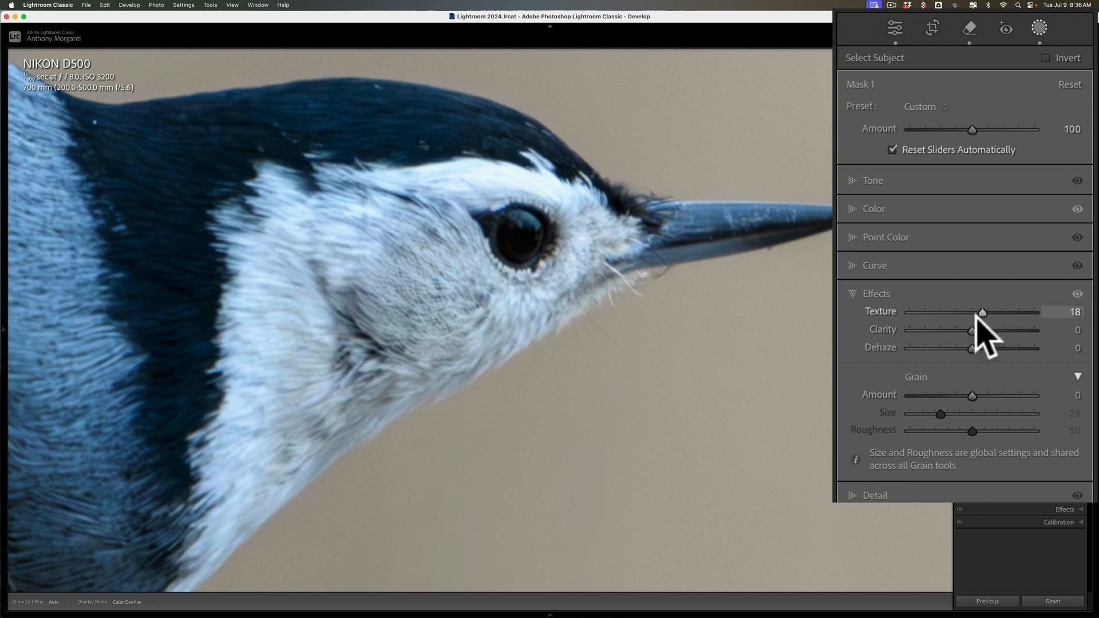
left_click_drag(970, 323, 980, 325)
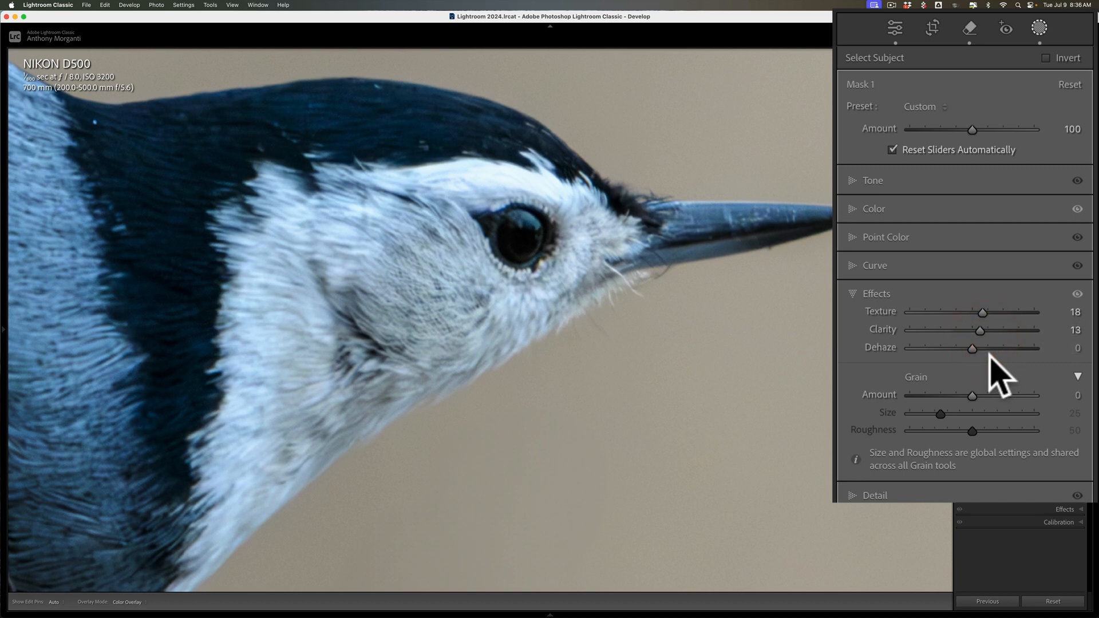
Set the bird mask's Sharpness to 44, return to the full photo and close Masking
left_click(853, 497)
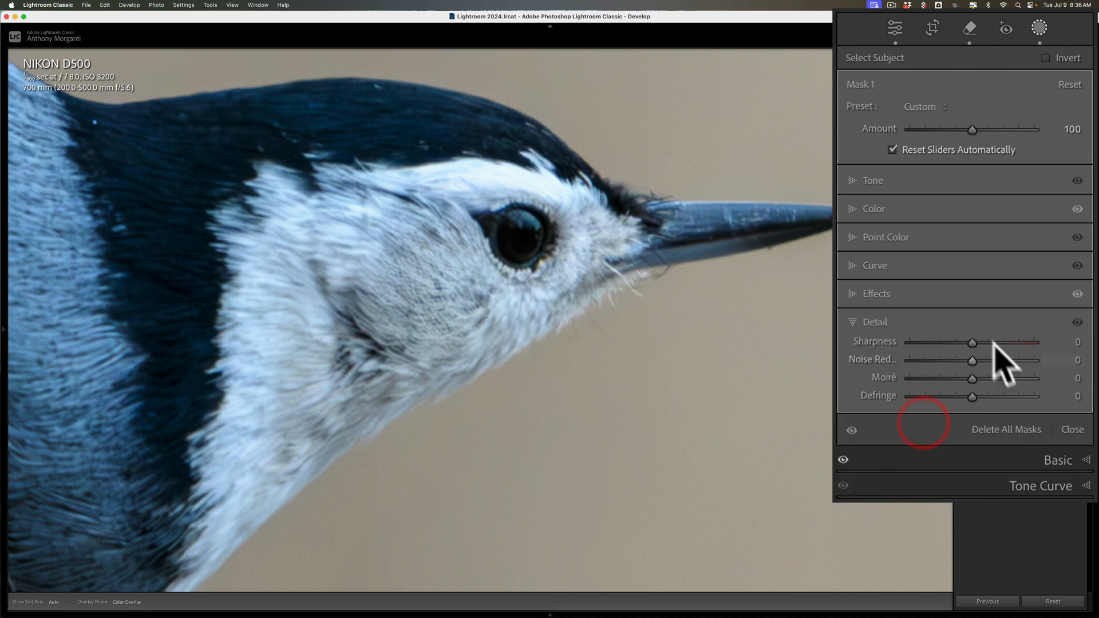
left_click_drag(972, 339, 1001, 343)
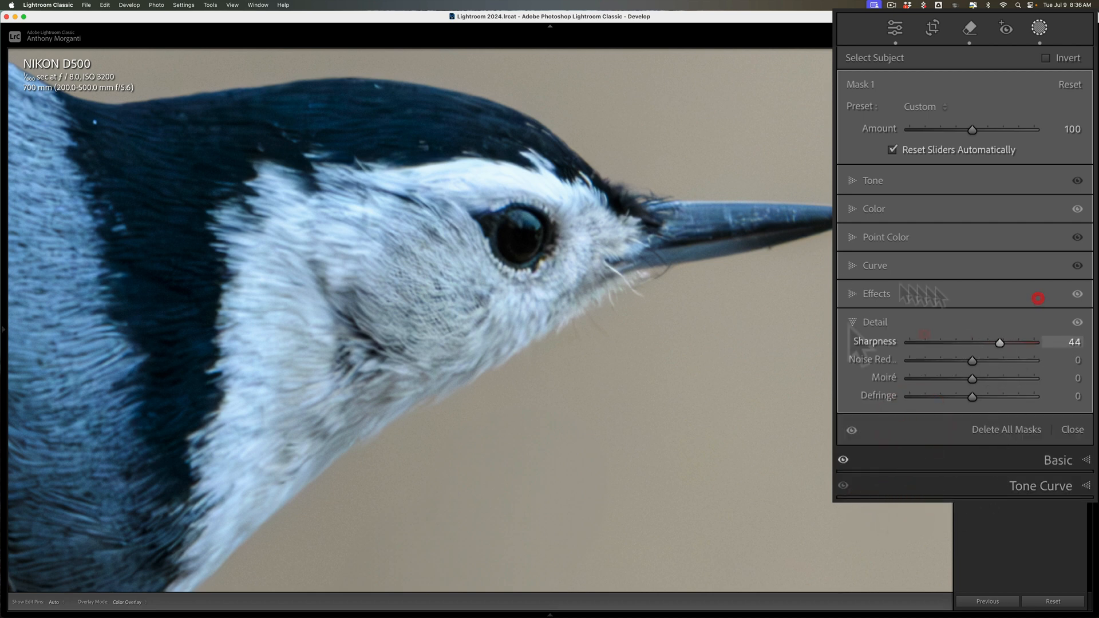
left_click(541, 245)
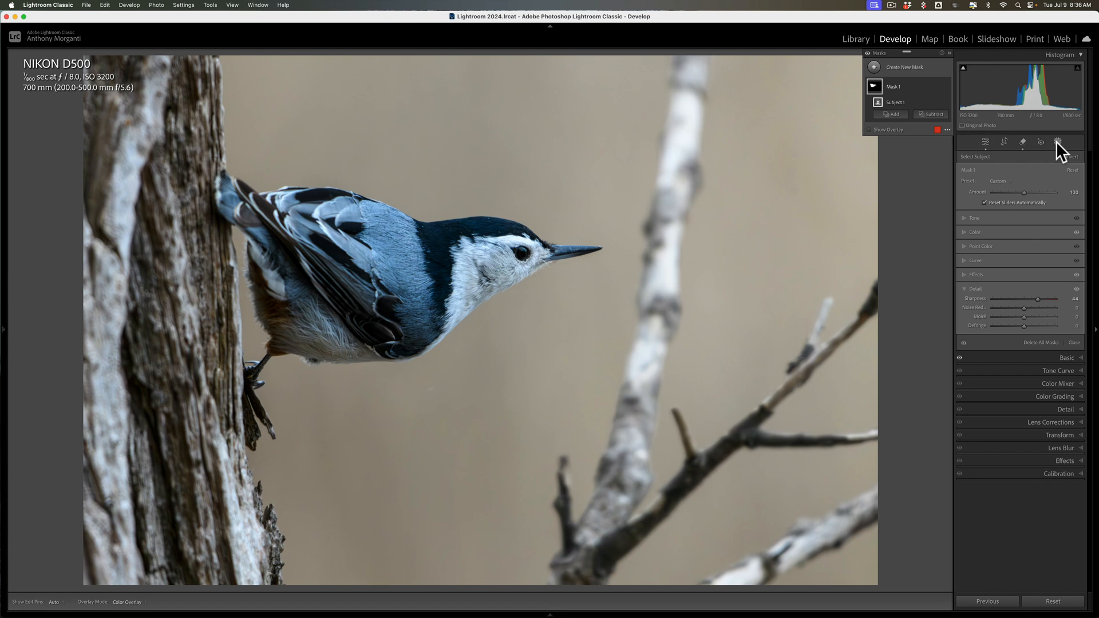
left_click(1056, 142)
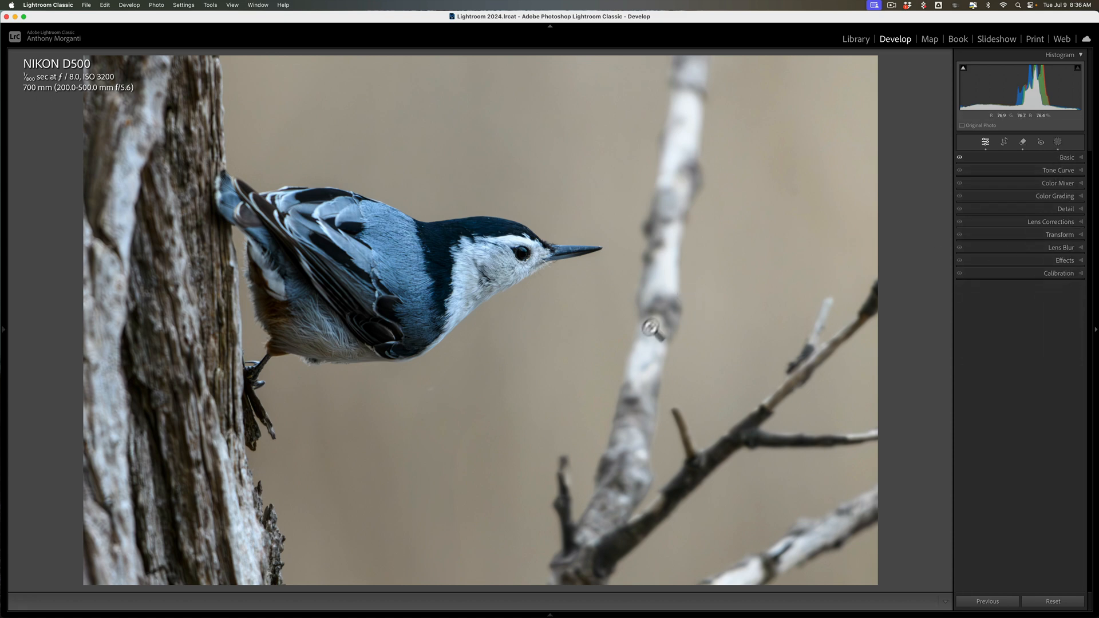
Try Lens Blur on the photo at a Blur Amount of 50, comparing the image with the effect off and on
left_click(1064, 248)
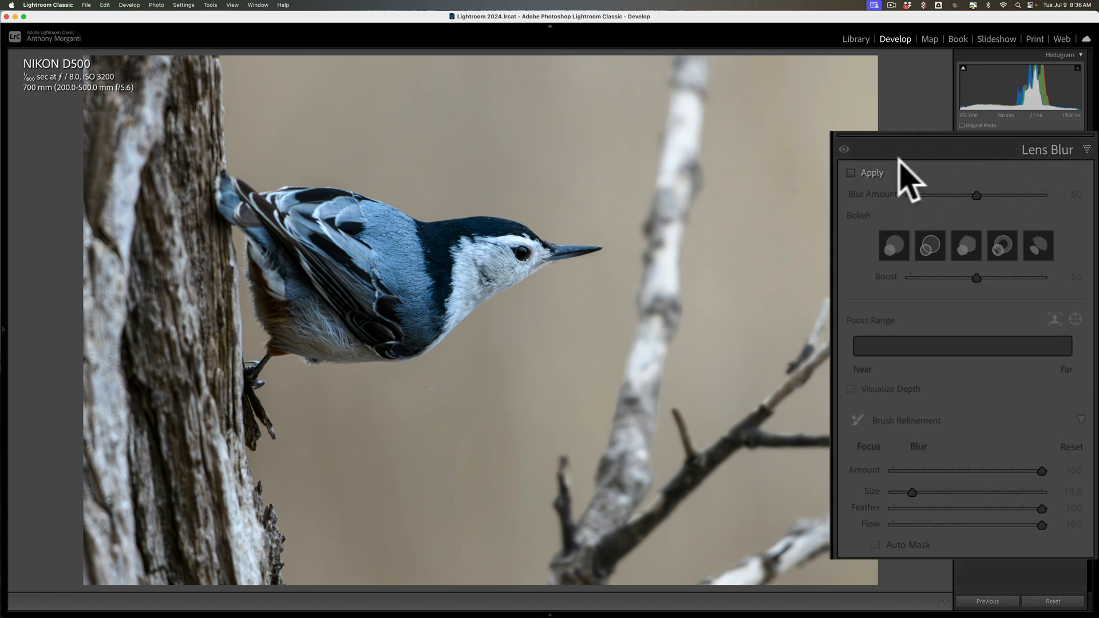
left_click(851, 173)
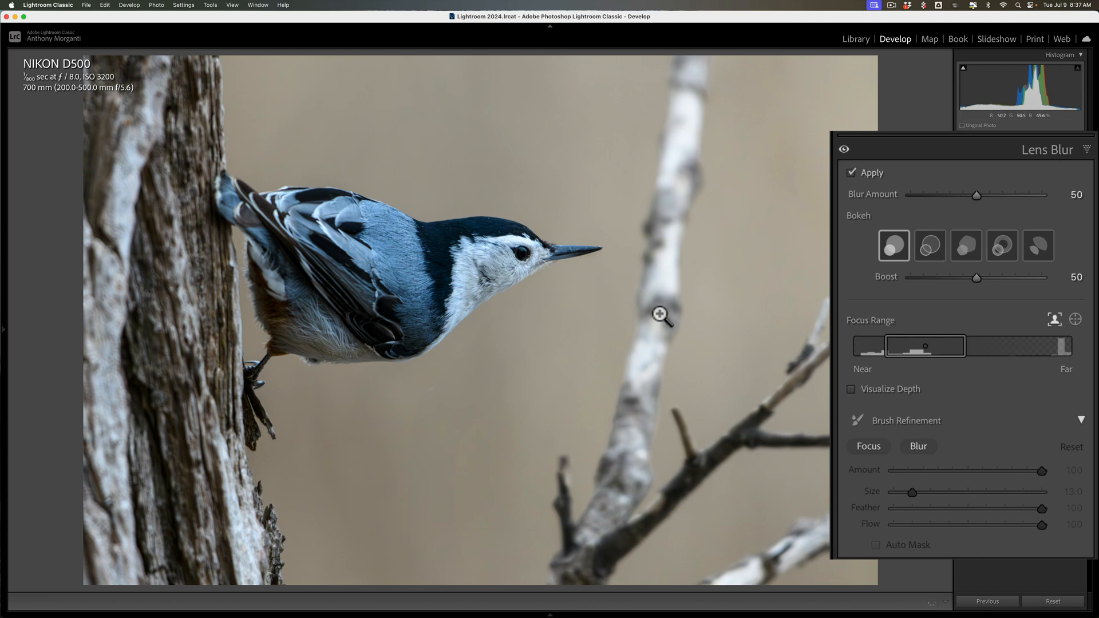
left_click(843, 149)
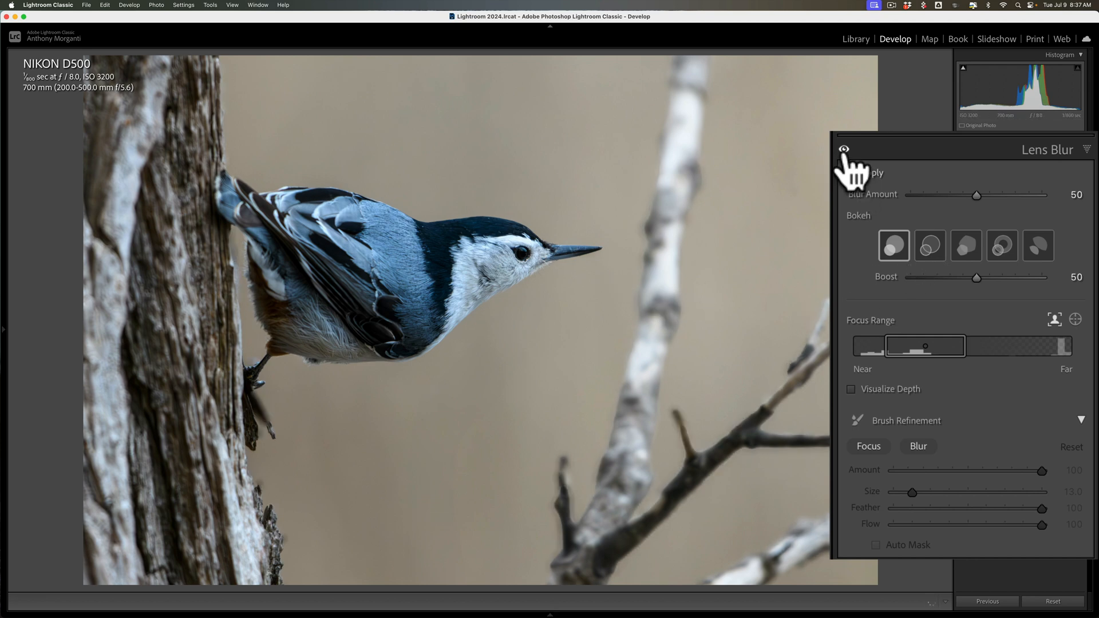
left_click(843, 149)
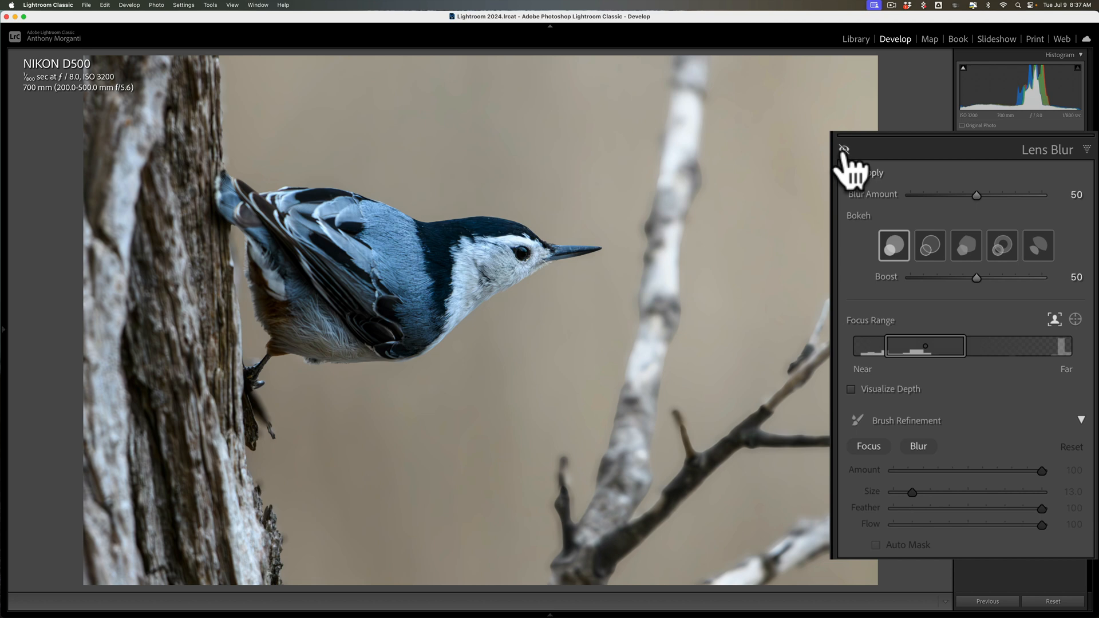
left_click(844, 149)
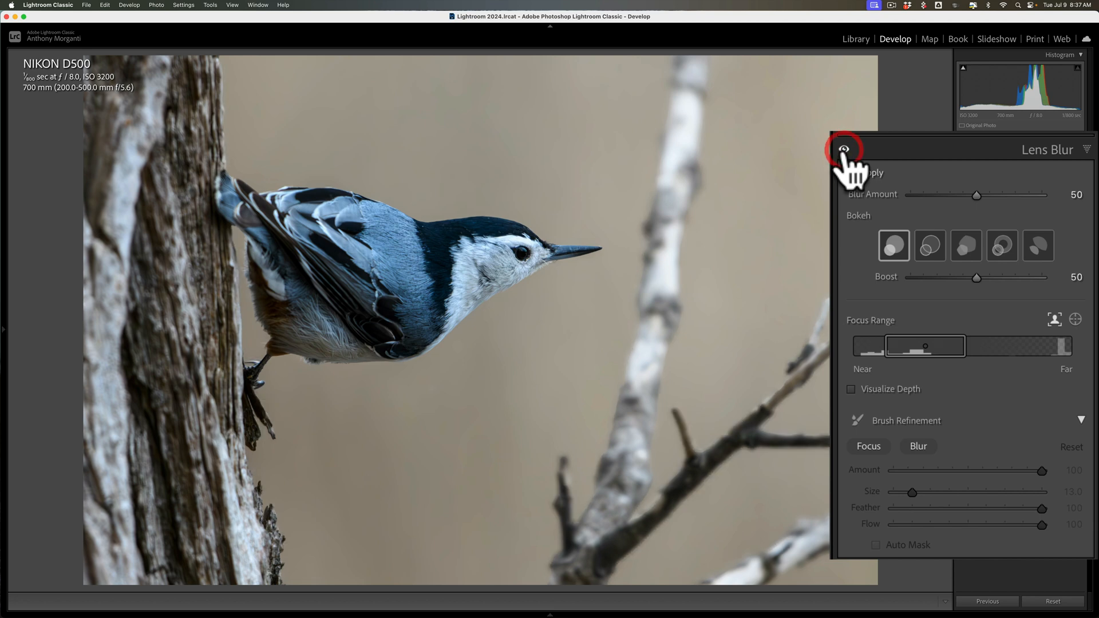
left_click(844, 149)
left_click(844, 149)
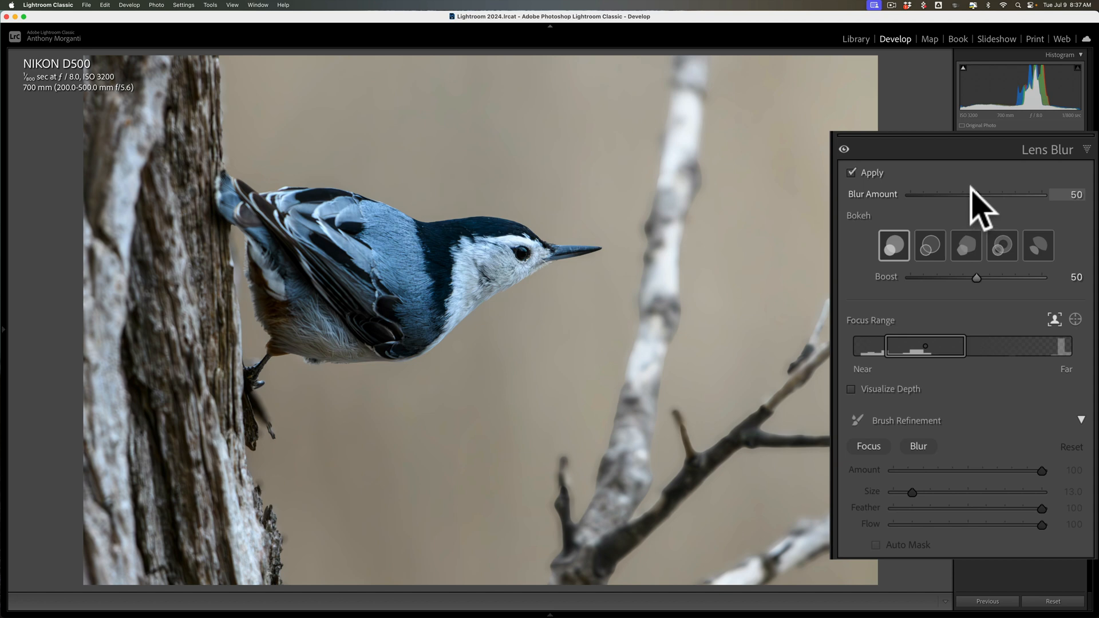
Try a Lens Blur amount of 100, turn Lens Blur off and collapse its settings
left_click_drag(973, 190, 1041, 192)
left_click(1046, 195)
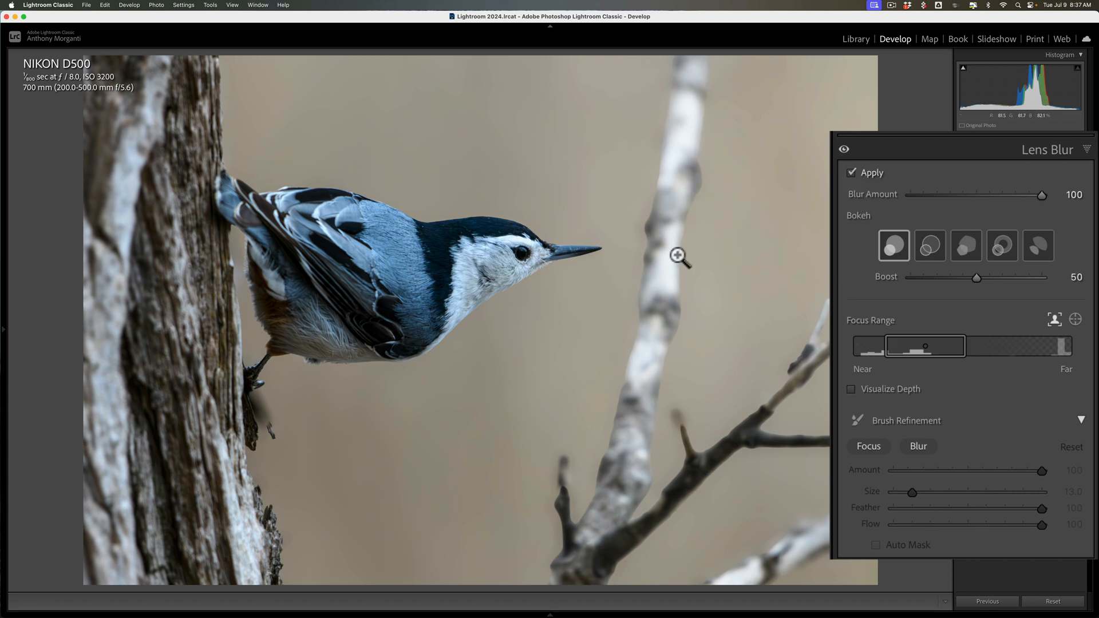
left_click(856, 173)
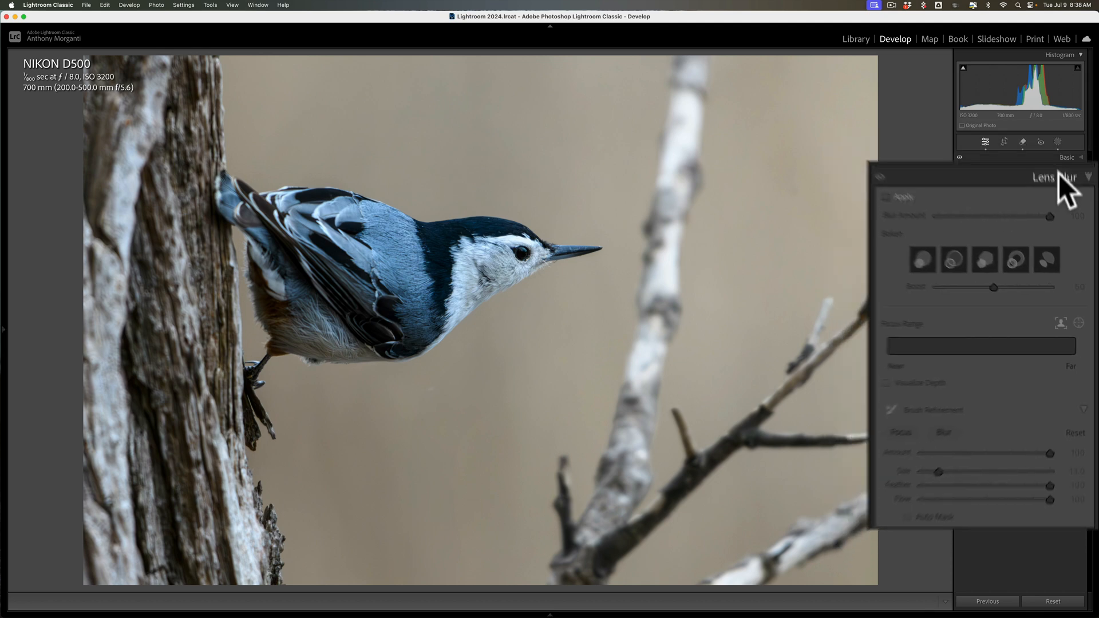
left_click(1061, 247)
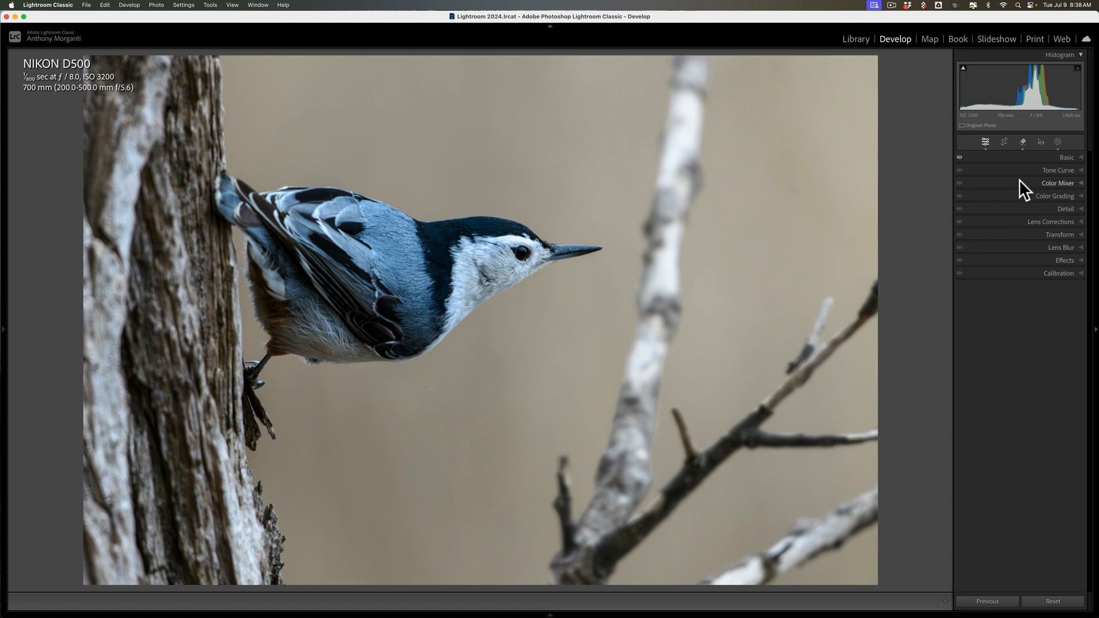
Create a Select Background mask and expand its Effects adjustments
left_click(1049, 147)
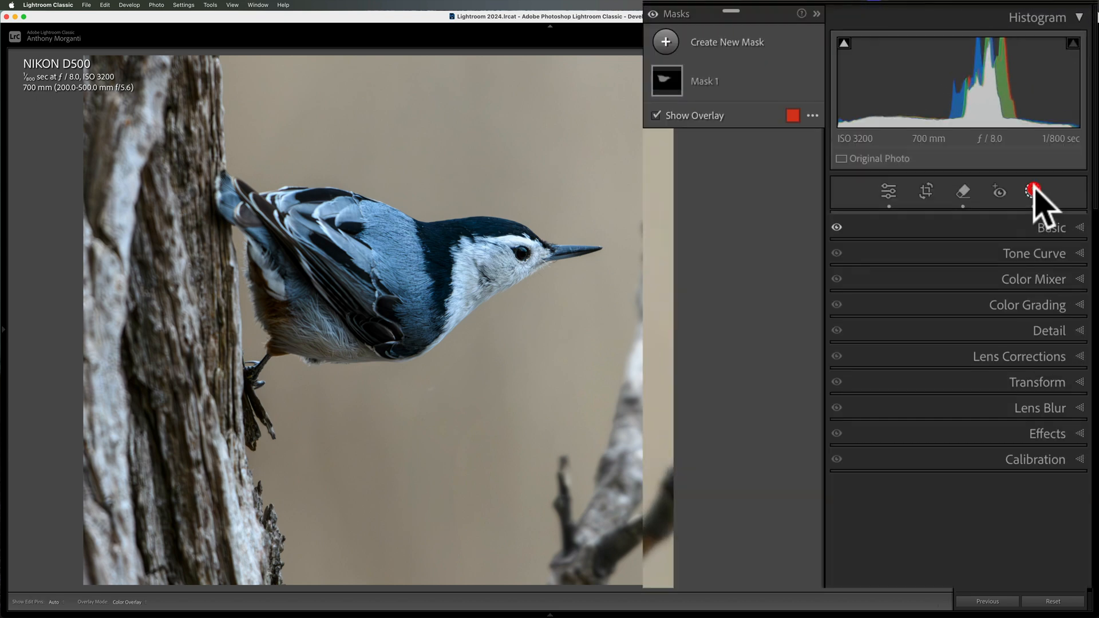
left_click(667, 44)
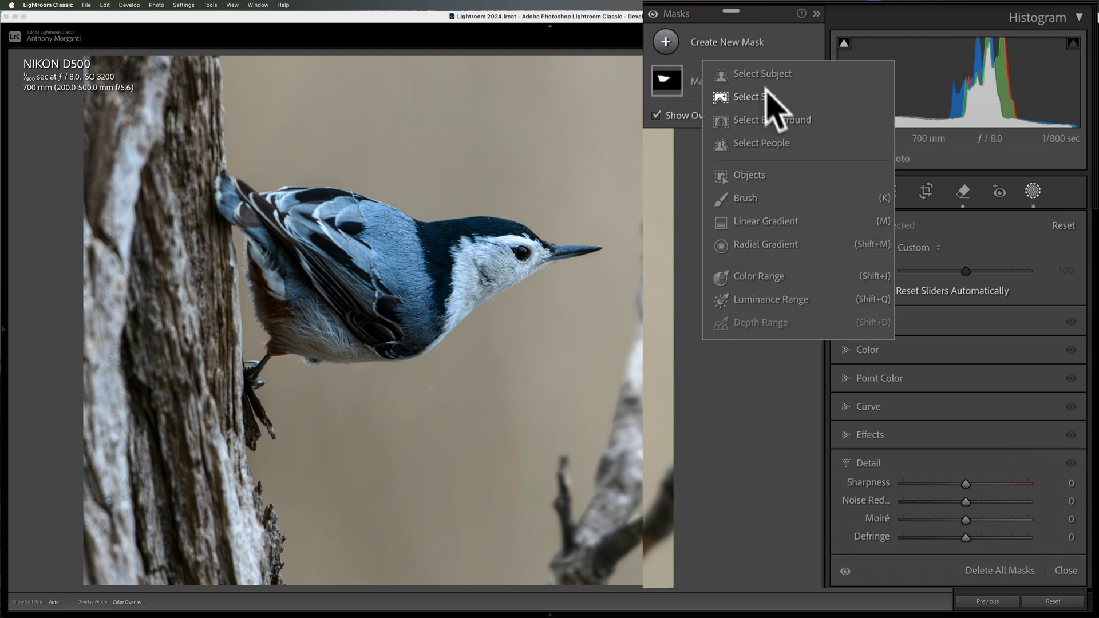
left_click(771, 120)
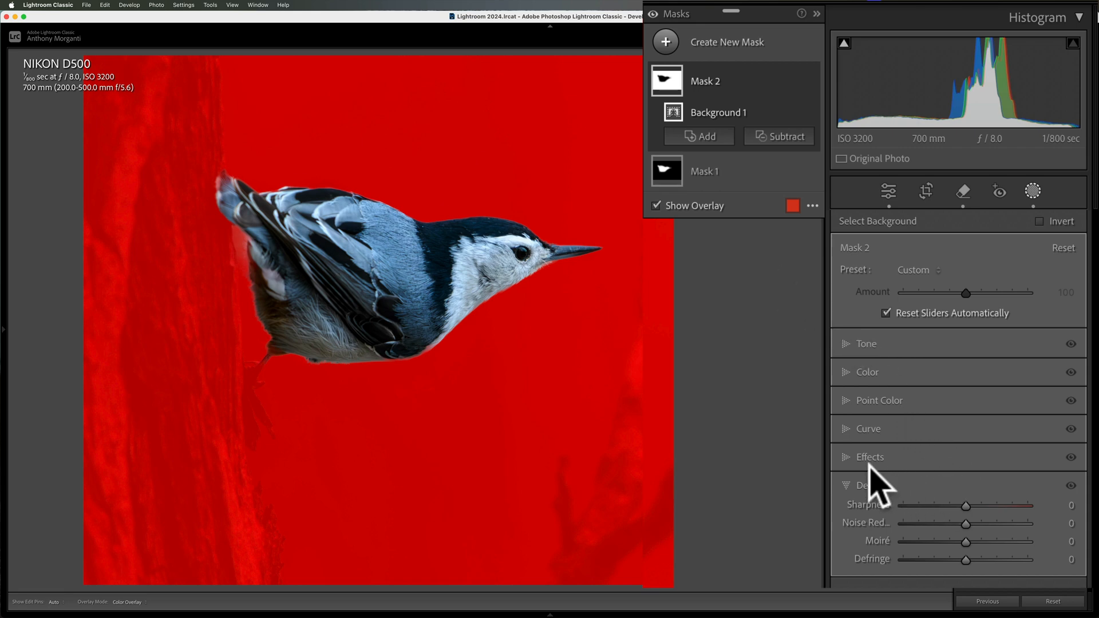
left_click(842, 455)
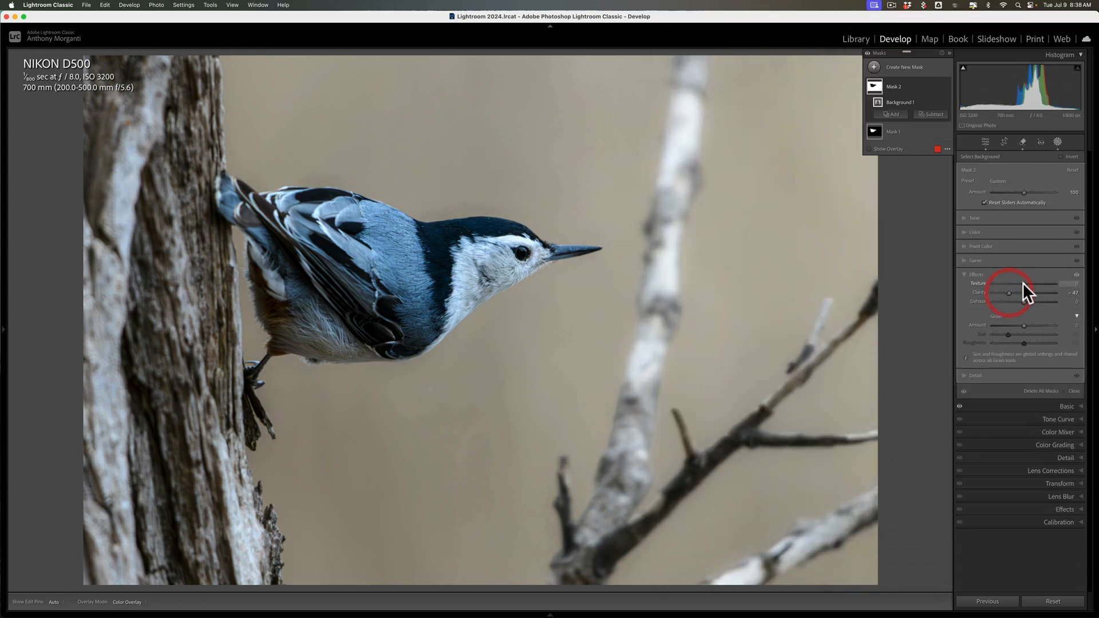
Try negative Clarity and Texture on the background mask and reset both sliders to zero
left_click_drag(1022, 283, 1011, 283)
double_click(979, 291)
double_click(981, 282)
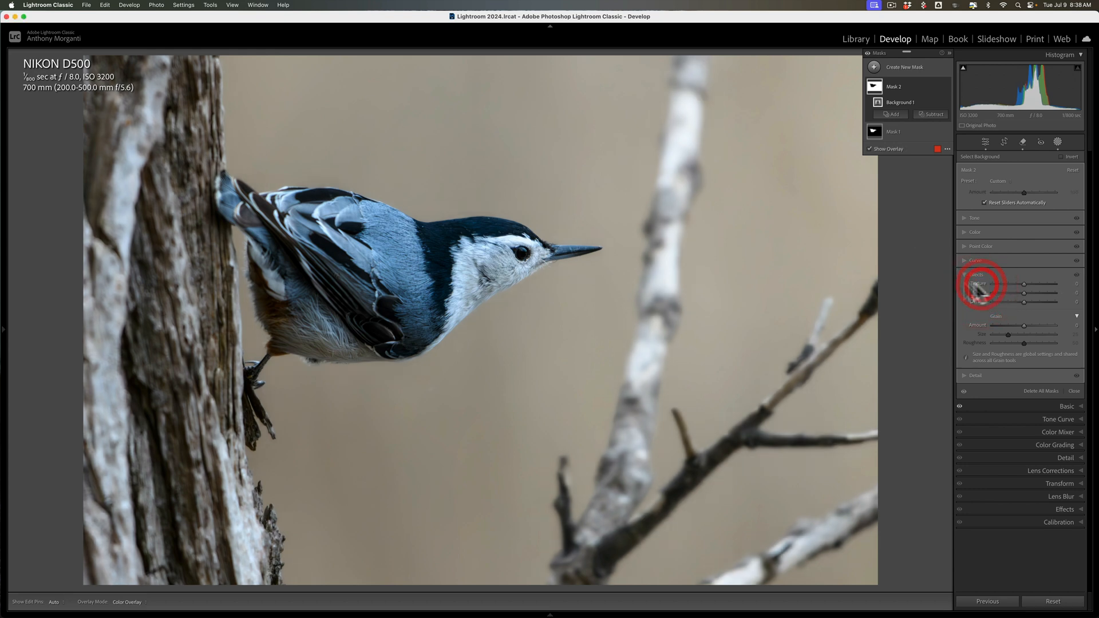
Check the background mask's coverage with the overlay and set its Texture to -60 and Clarity to -38
key("o")
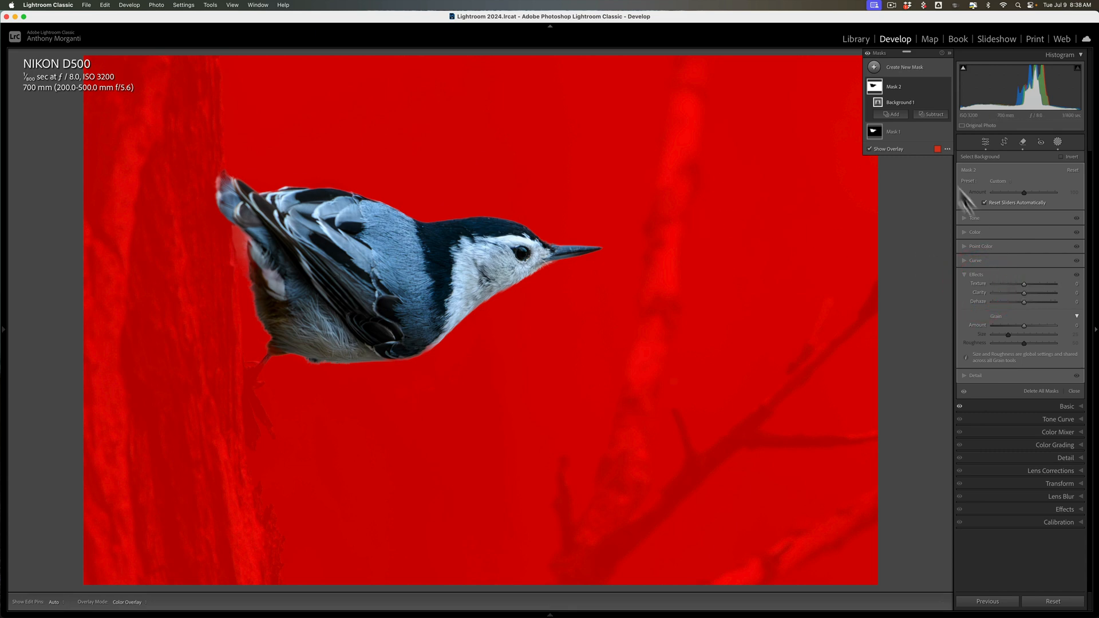
left_click(868, 148)
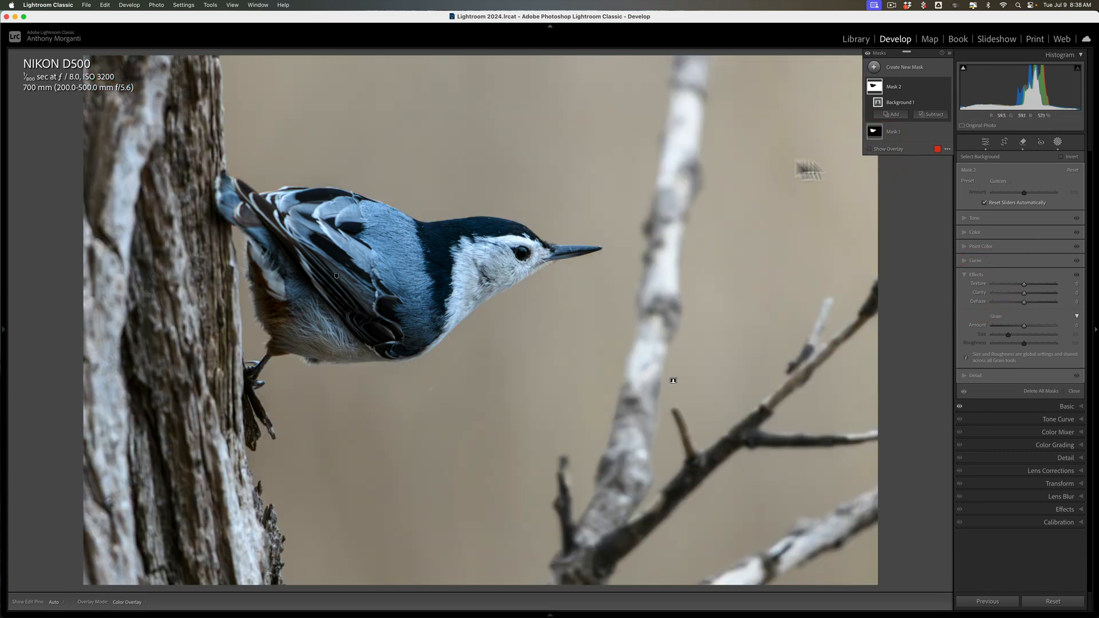
left_click(869, 149)
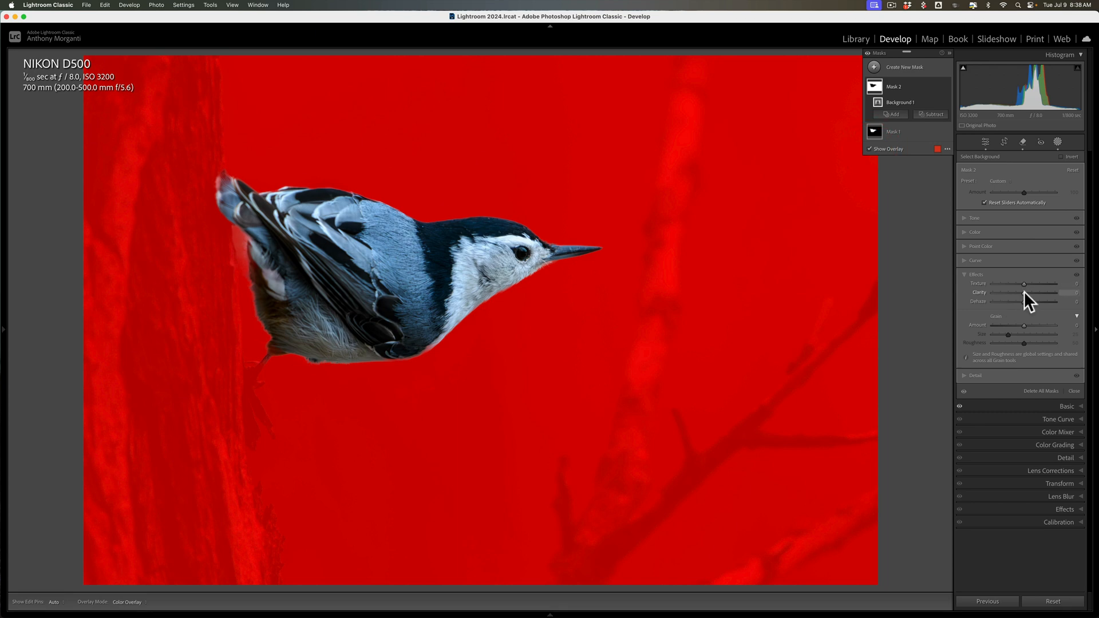
left_click_drag(1023, 292, 1002, 283)
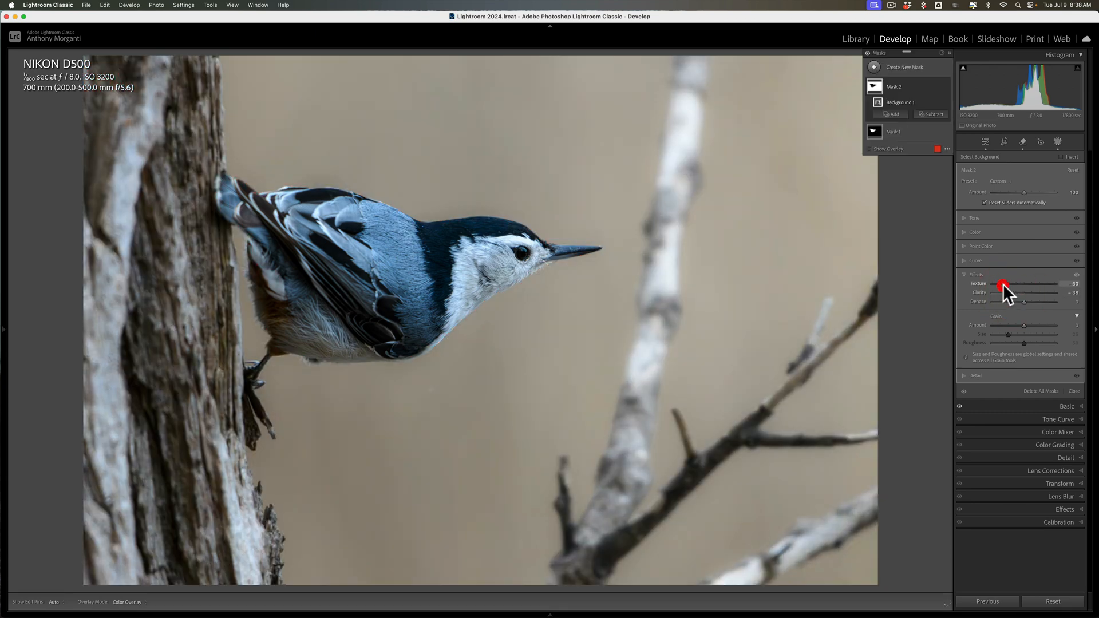
Darken the background by lowering its mask's Exposure to about -0.6
left_click(965, 217)
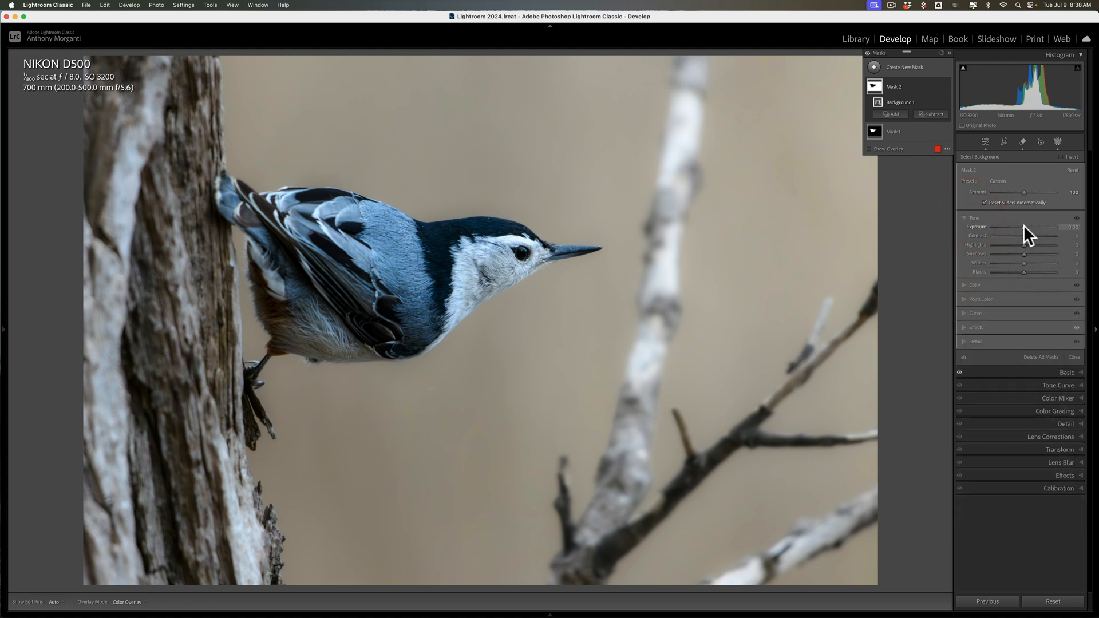
left_click_drag(1023, 227, 1020, 227)
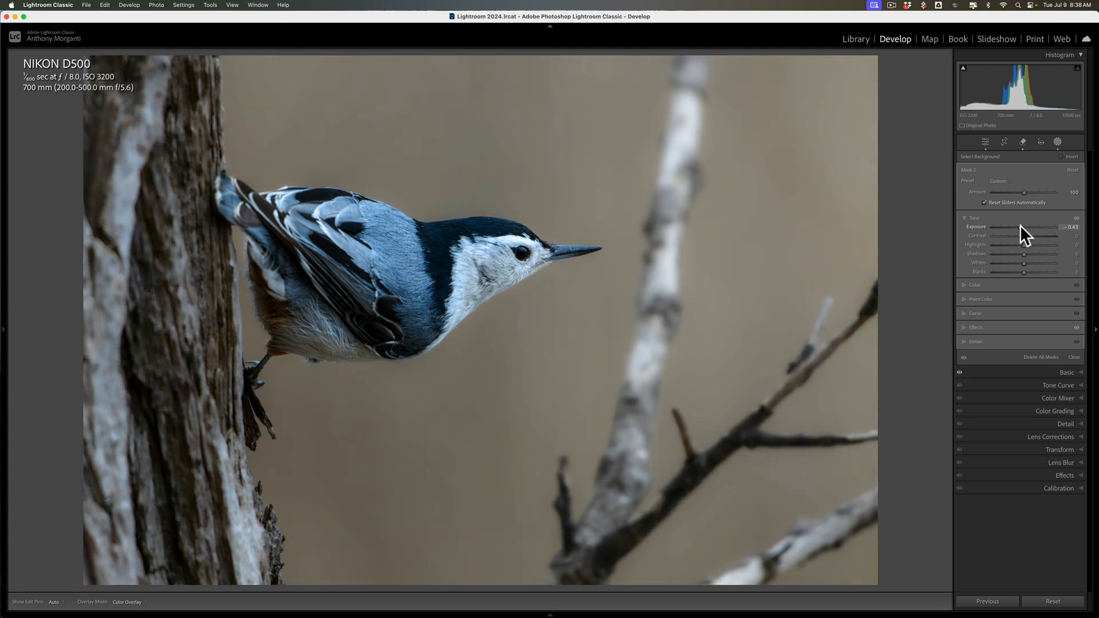
left_click_drag(1020, 225, 1019, 225)
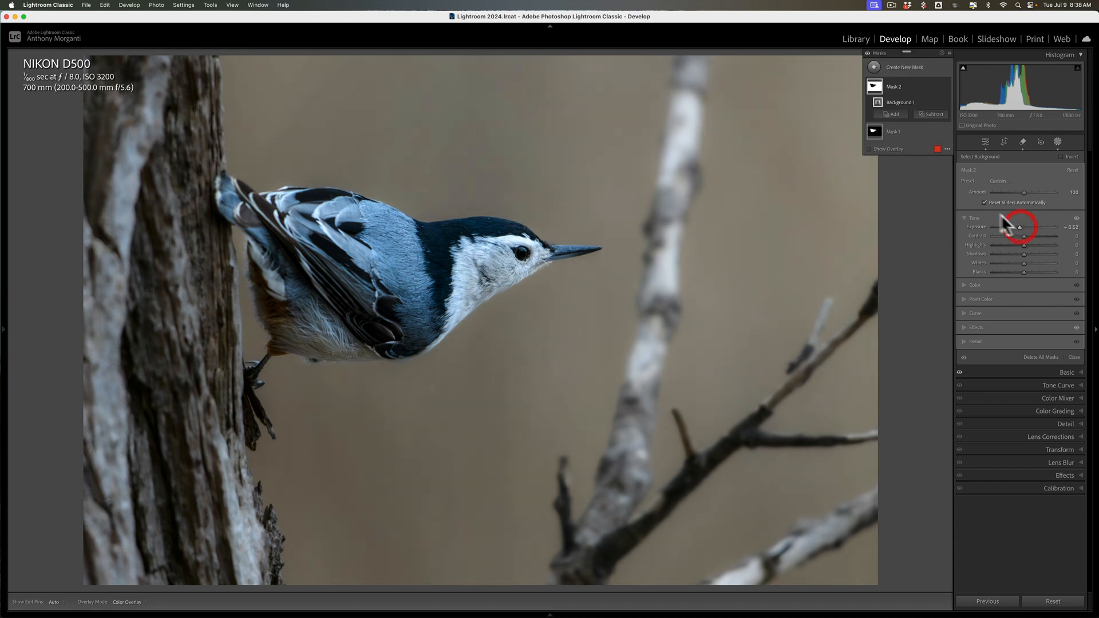
Brighten the bird by setting the subject mask's Exposure to 0.24 and close Masking
left_click(875, 129)
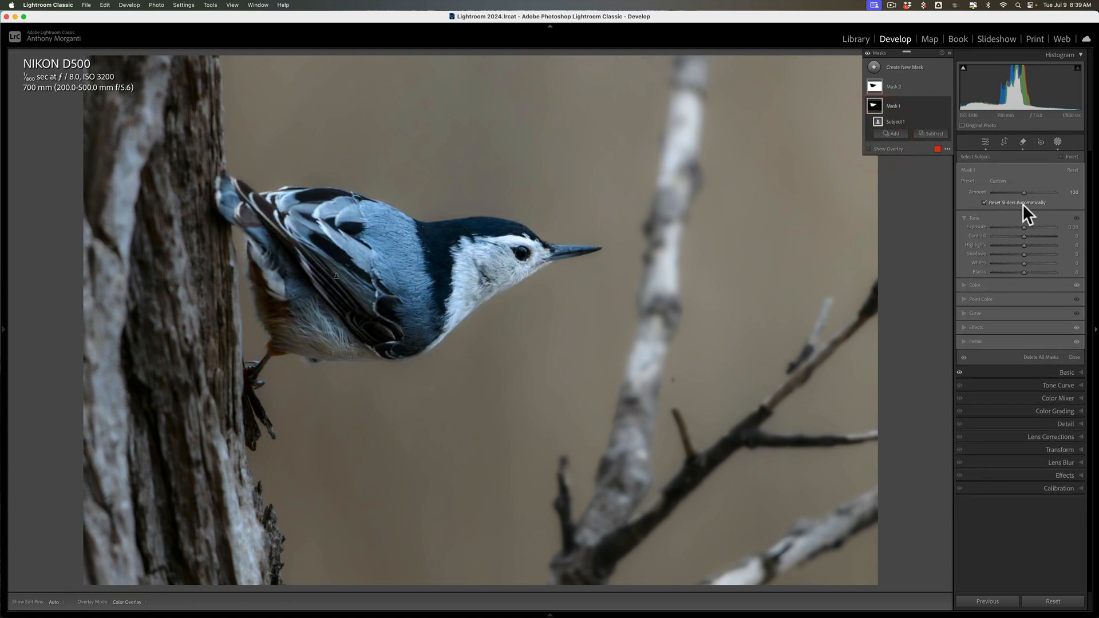
left_click_drag(1023, 225, 1025, 225)
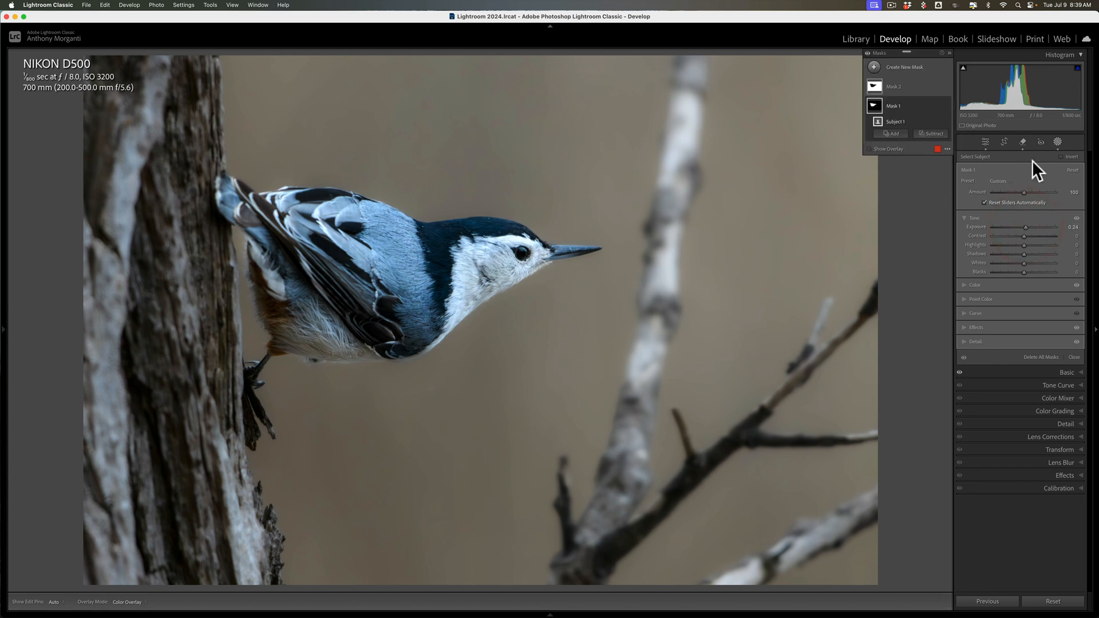
left_click(1057, 142)
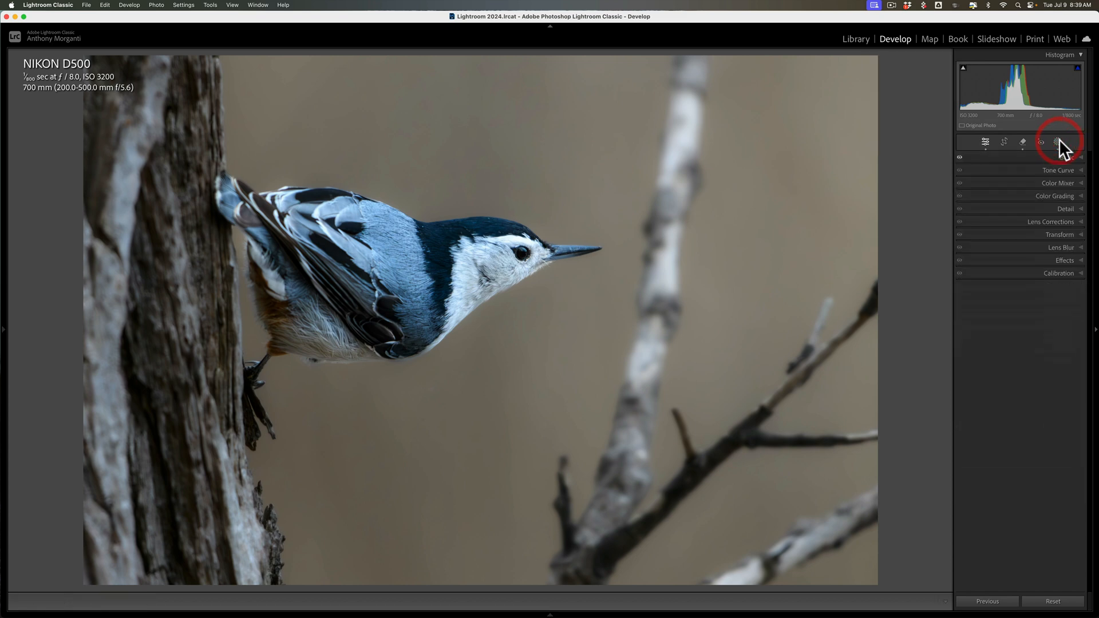
Darken the photo's edges with a negative post-crop vignette amount and collapse the Effects adjustments
left_click(1061, 261)
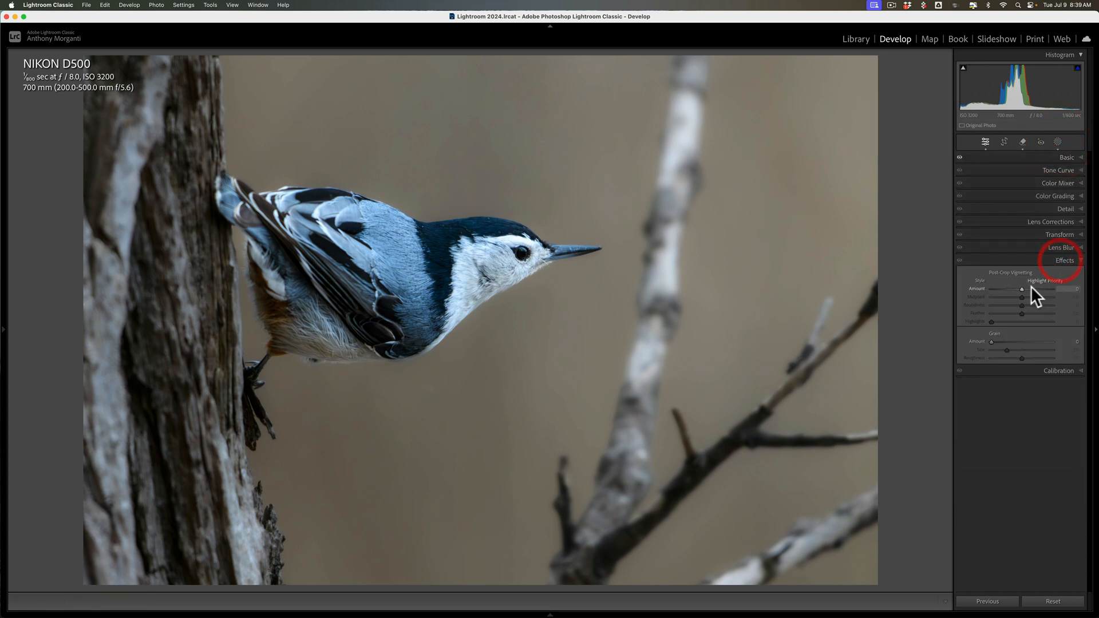
left_click_drag(971, 270, 963, 270)
left_click(1063, 260)
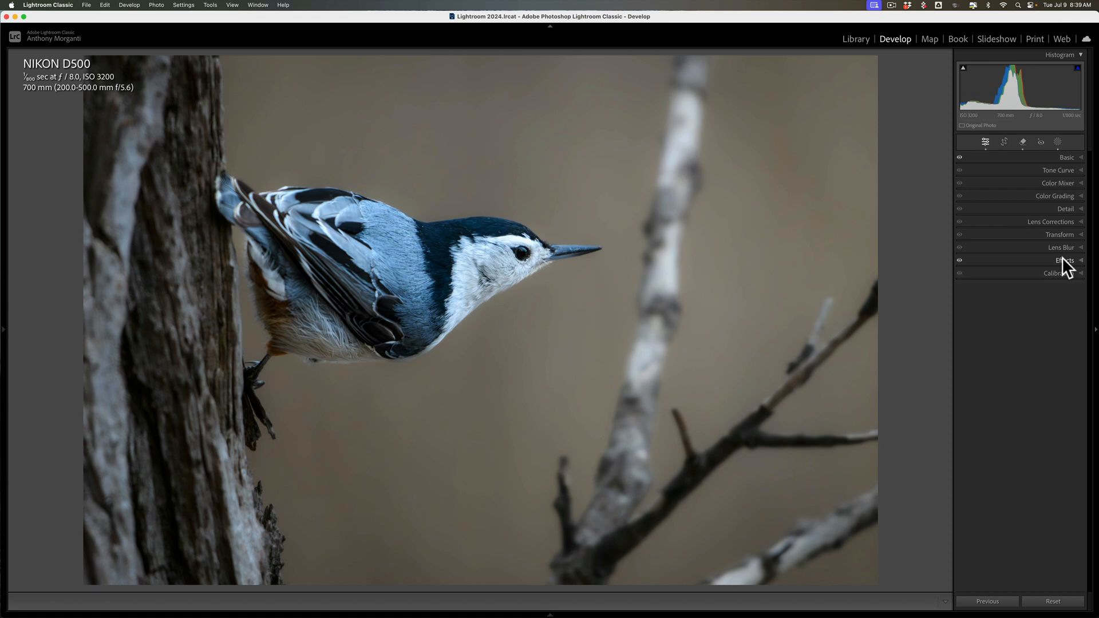
Compare the edited nuthatch photo with its before version twice, ending on the edited view
key("backslash")
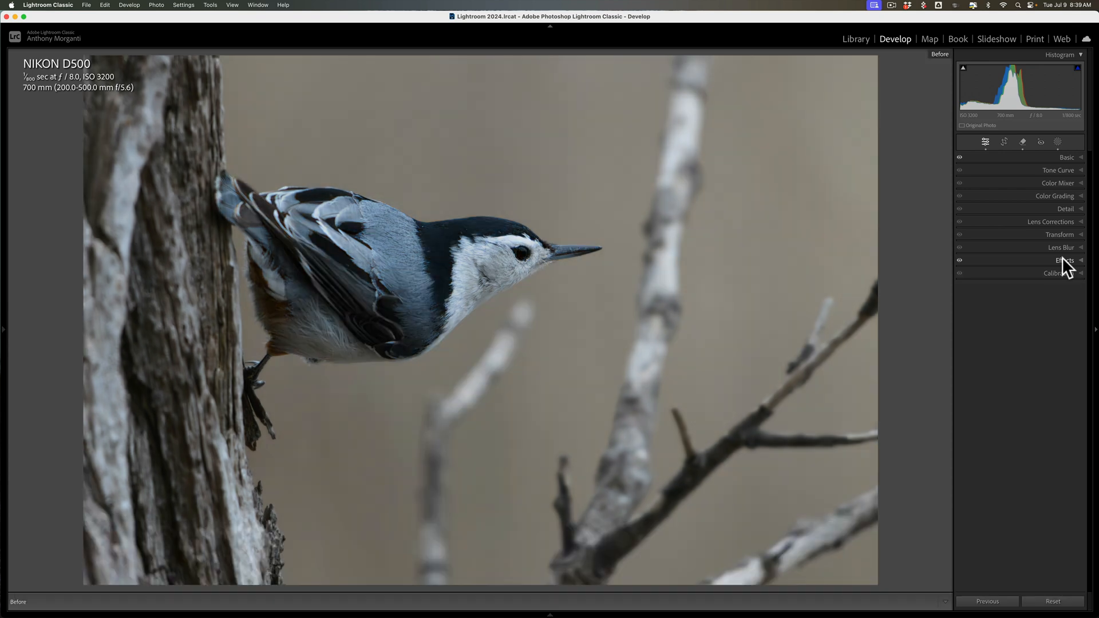
key("backslash")
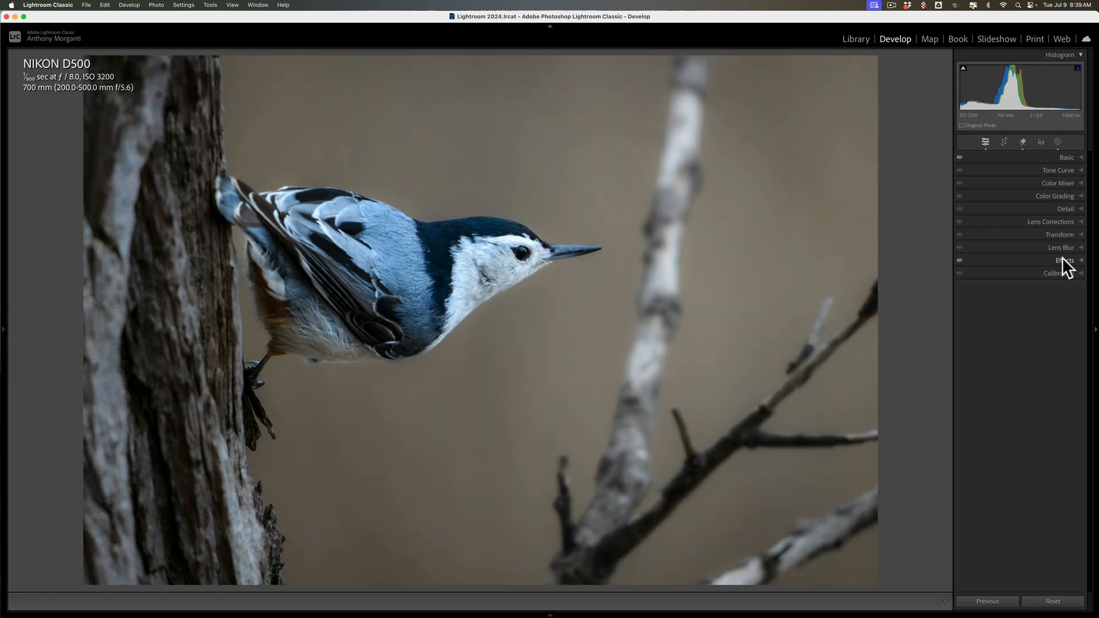
key("backslash")
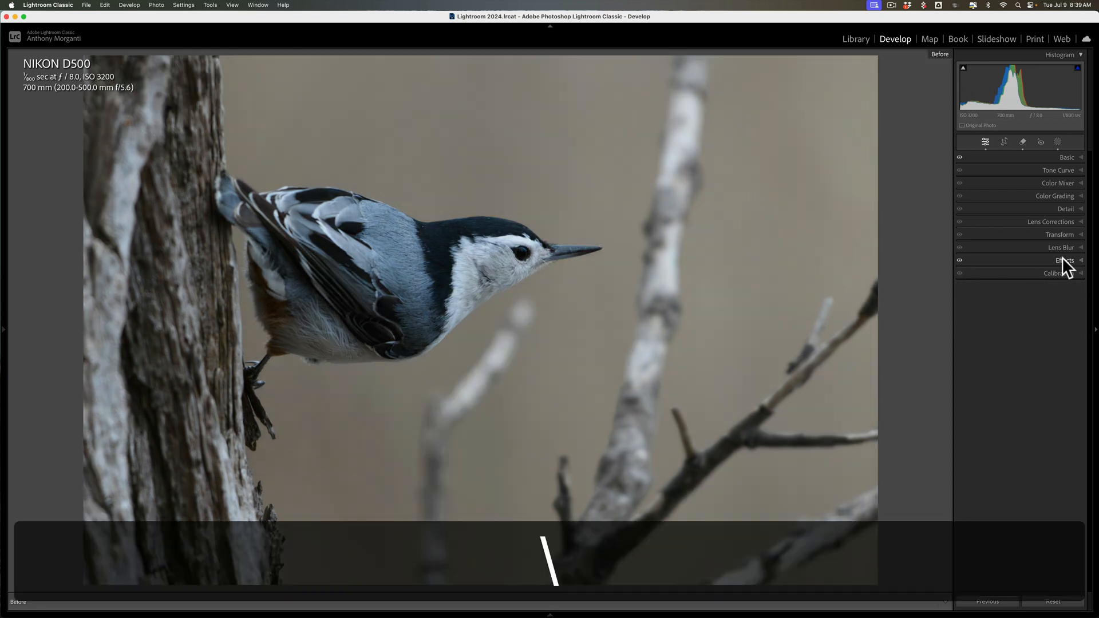
key("backslash")
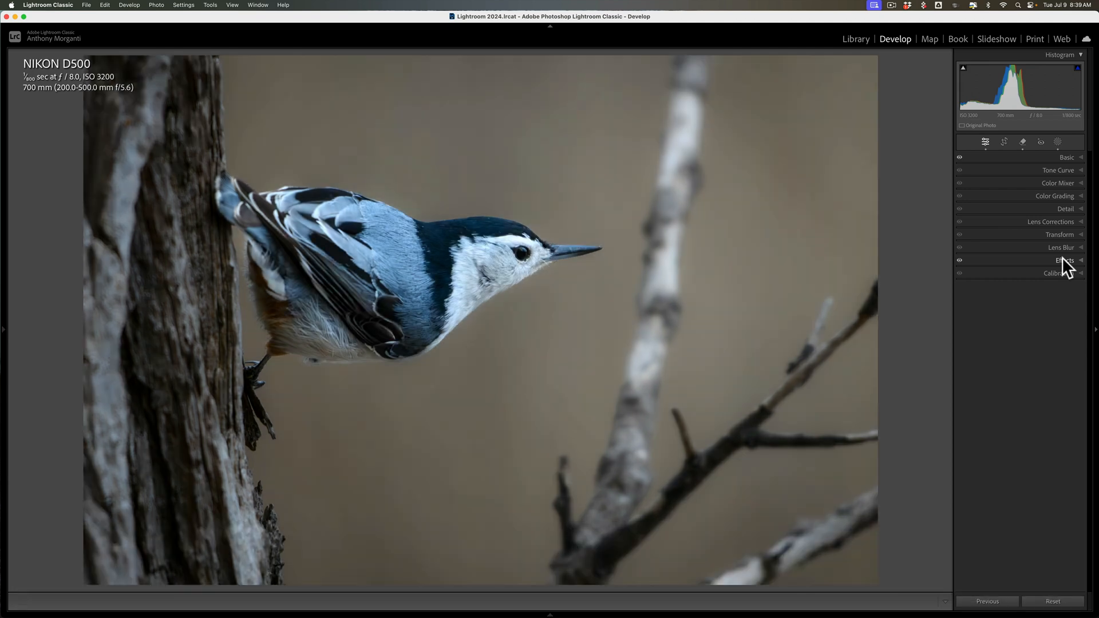